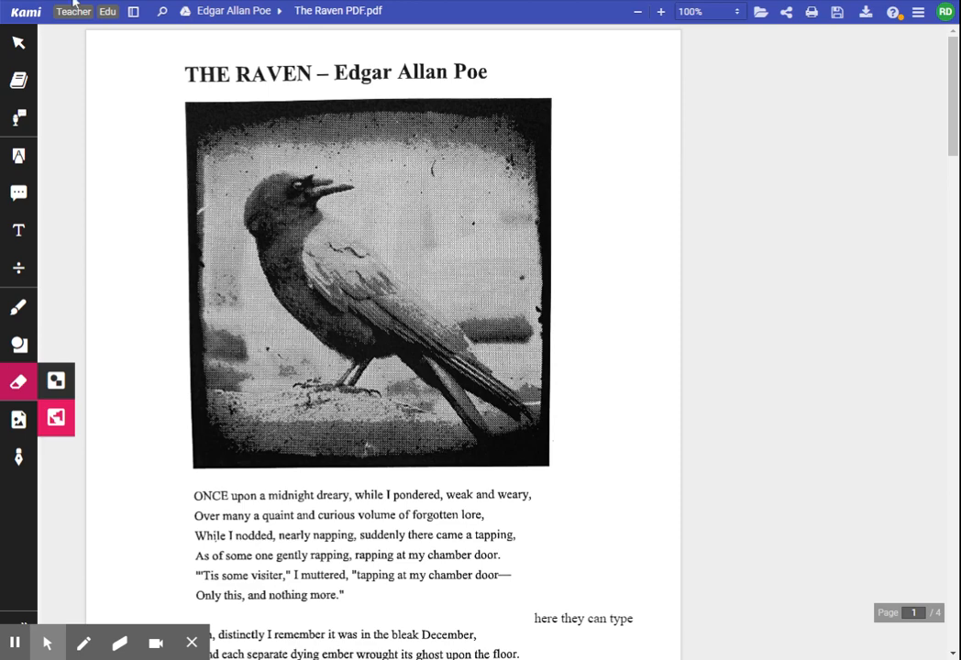
Step: Look up the word "morrow" from the second stanza with the Dictionary tool, then close its definition
{"action": "left_click", "coordinate": [15, 43]}
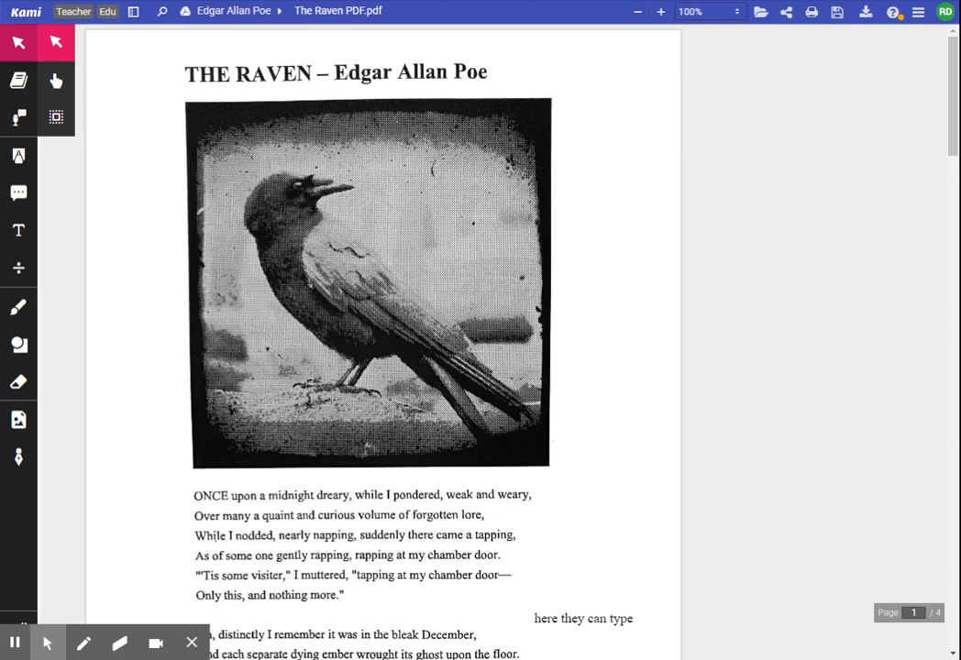
{"action": "left_click", "coordinate": [16, 35]}
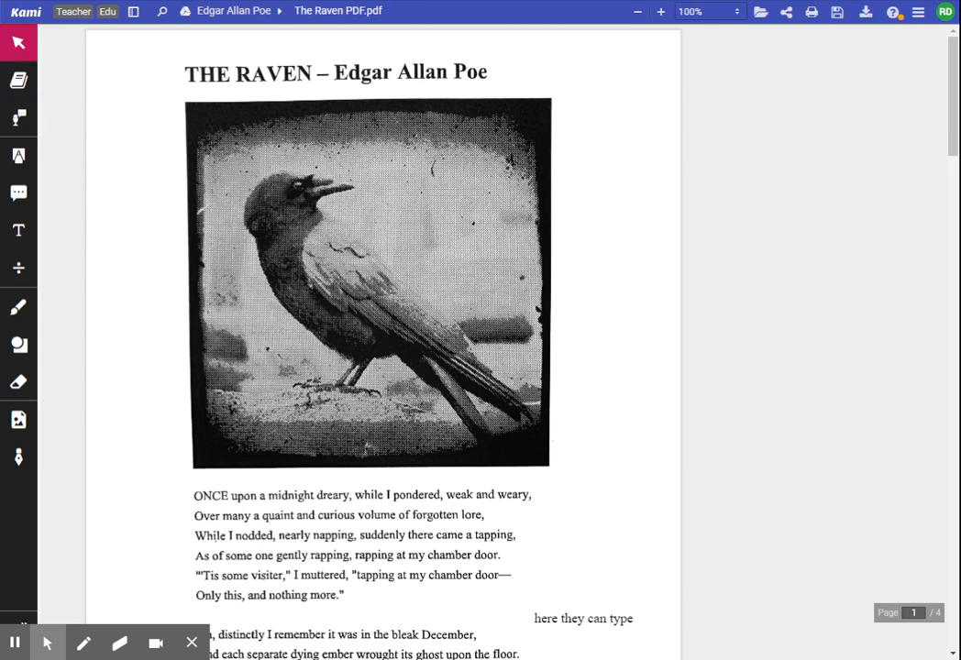
{"action": "scroll", "coordinate": [383, 330], "scroll_direction": "down", "scroll_amount": 1}
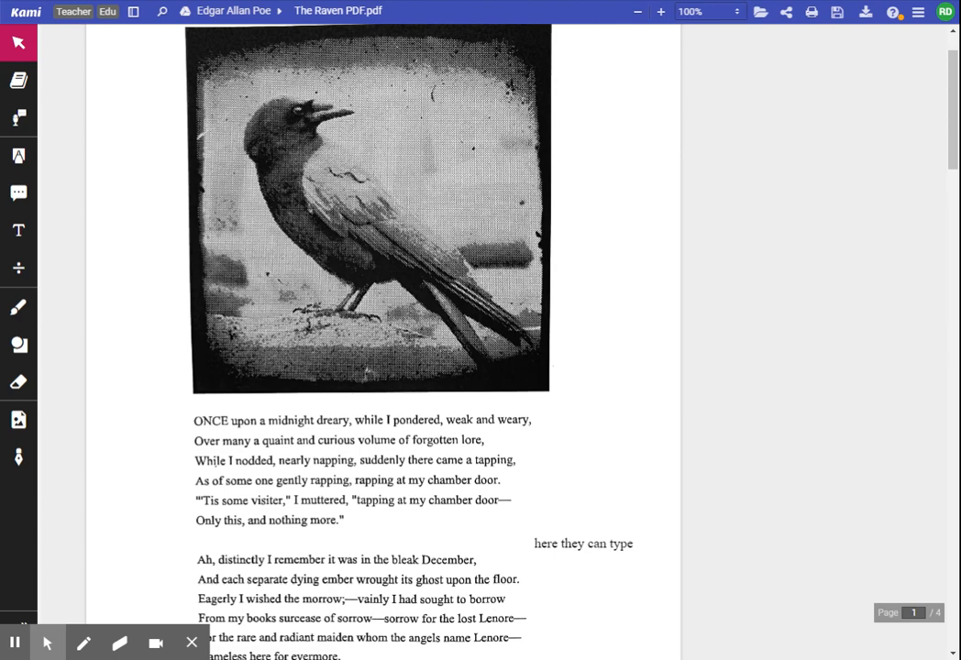
{"action": "left_click_drag", "start_coordinate": [302, 601], "coordinate": [341, 601]}
{"action": "left_click", "coordinate": [22, 91]}
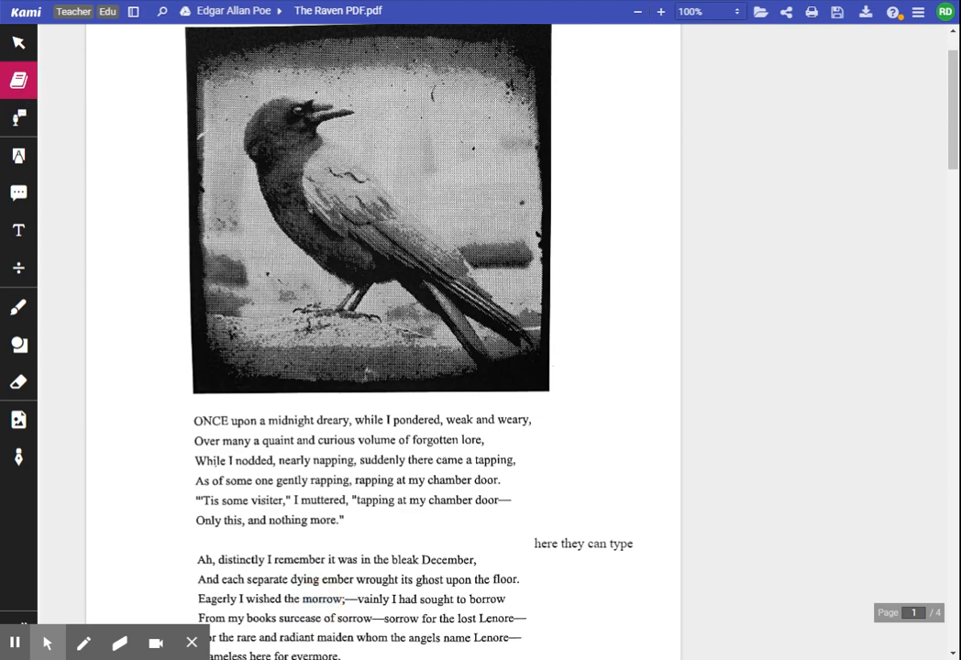
{"action": "double_click", "coordinate": [322, 599]}
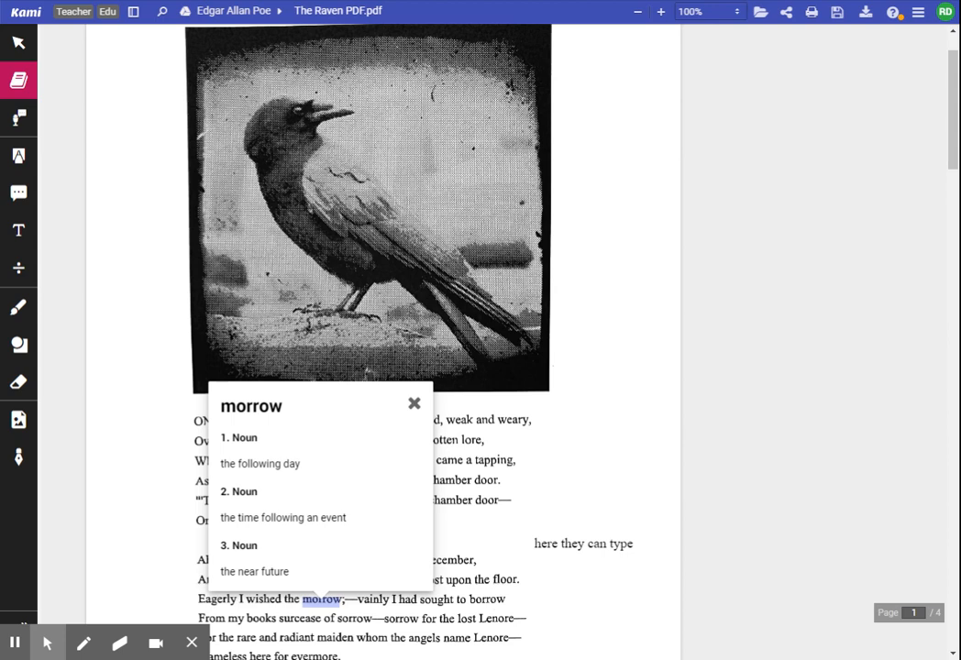
{"action": "left_click", "coordinate": [414, 404]}
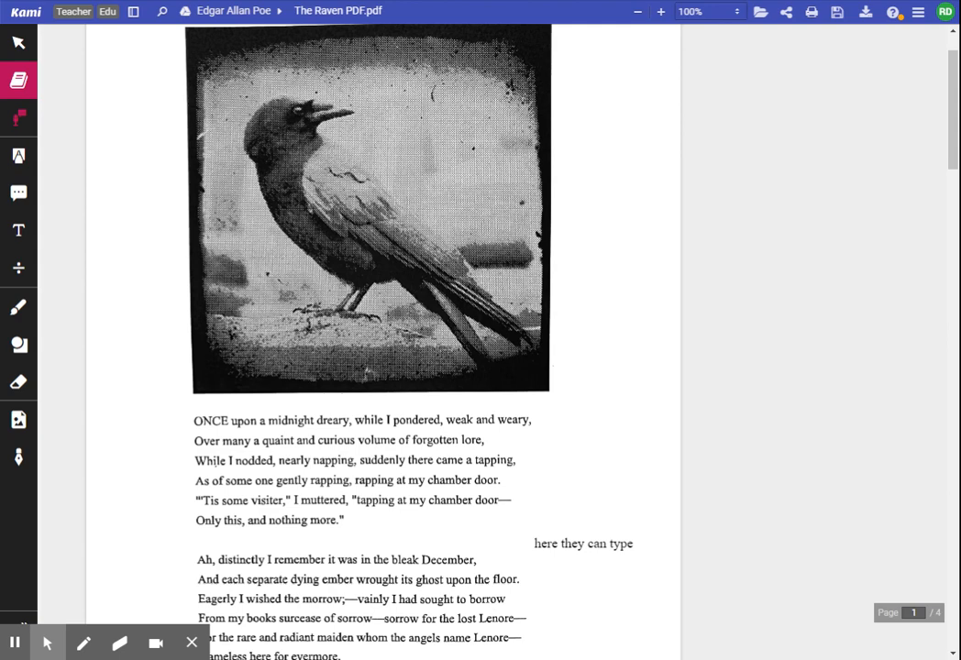
Step: Highlight the first stanza's lines "While I nodded, nearly napping..." and "As of some one gently rapping..." in green
{"action": "left_click", "coordinate": [27, 163]}
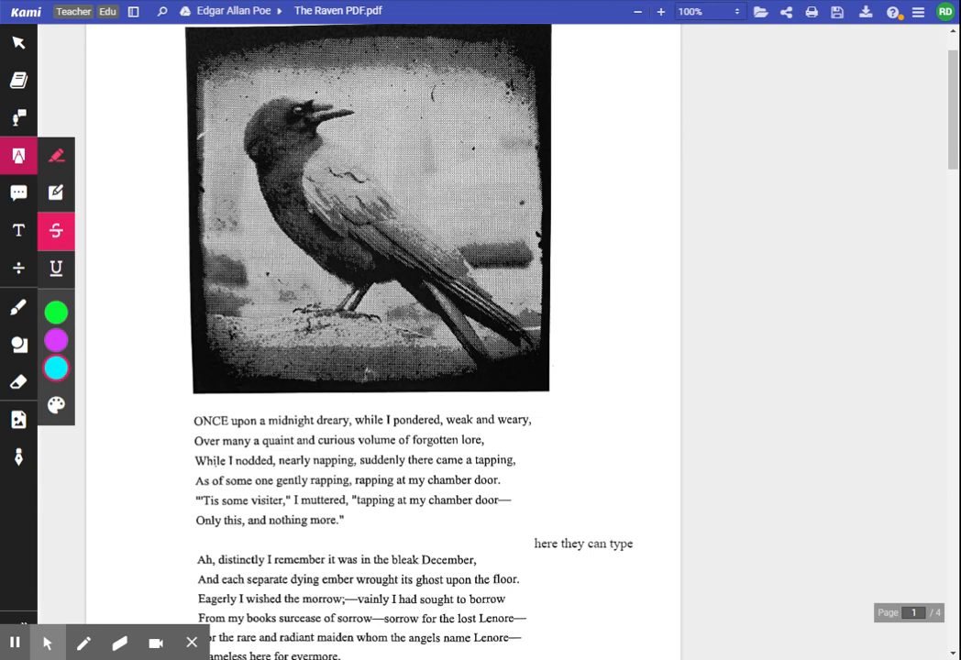
{"action": "left_click", "coordinate": [58, 159]}
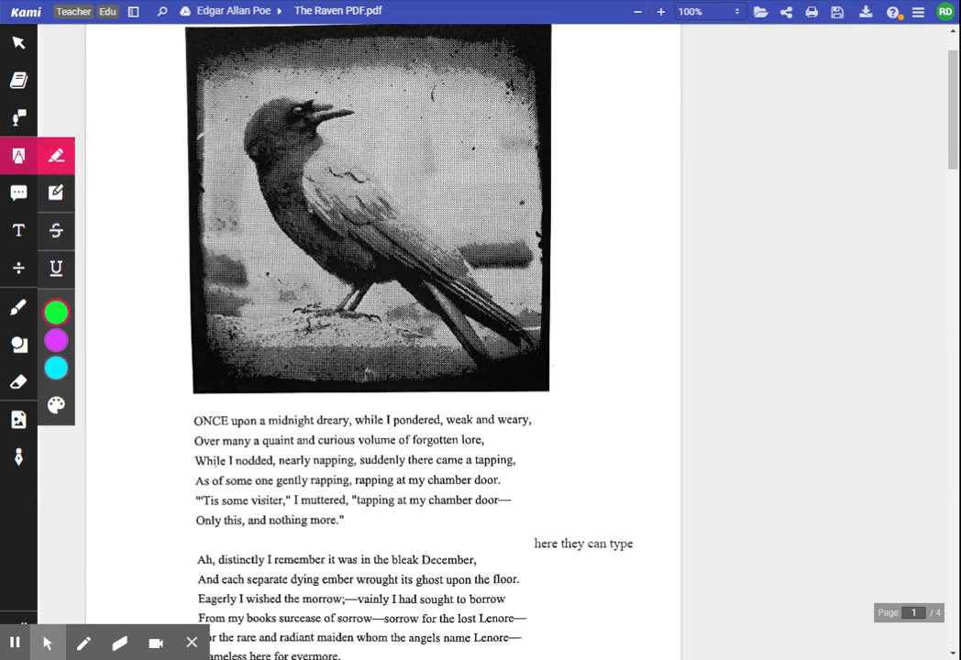
{"action": "left_click_drag", "start_coordinate": [195, 461], "coordinate": [515, 462]}
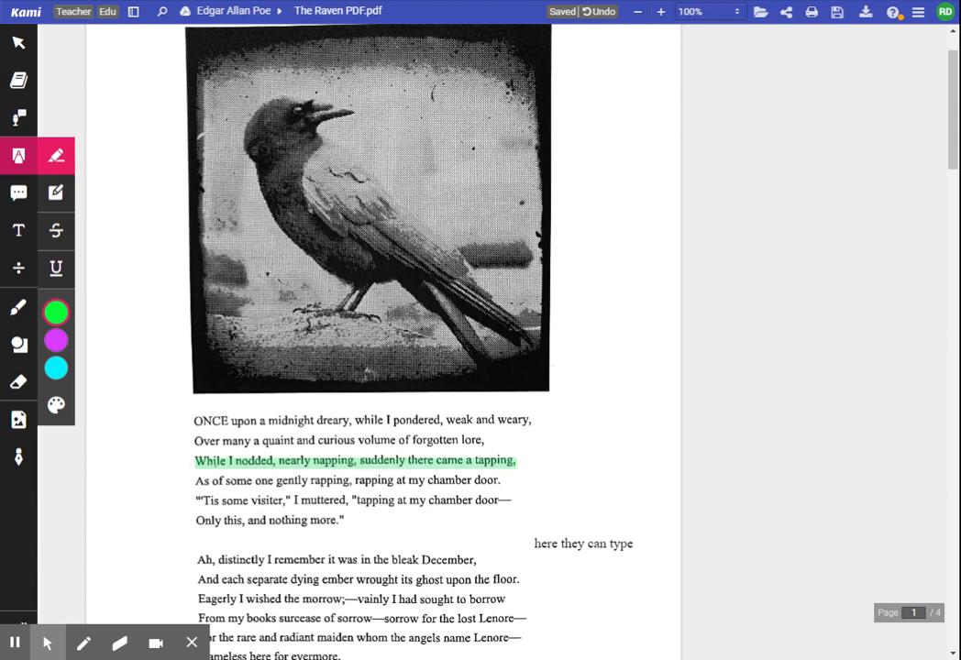
{"action": "mouse_move", "coordinate": [202, 481]}
{"action": "left_mouse_down"}
{"action": "mouse_move", "coordinate": [483, 467]}
{"action": "mouse_move", "coordinate": [532, 487]}
{"action": "left_mouse_up"}
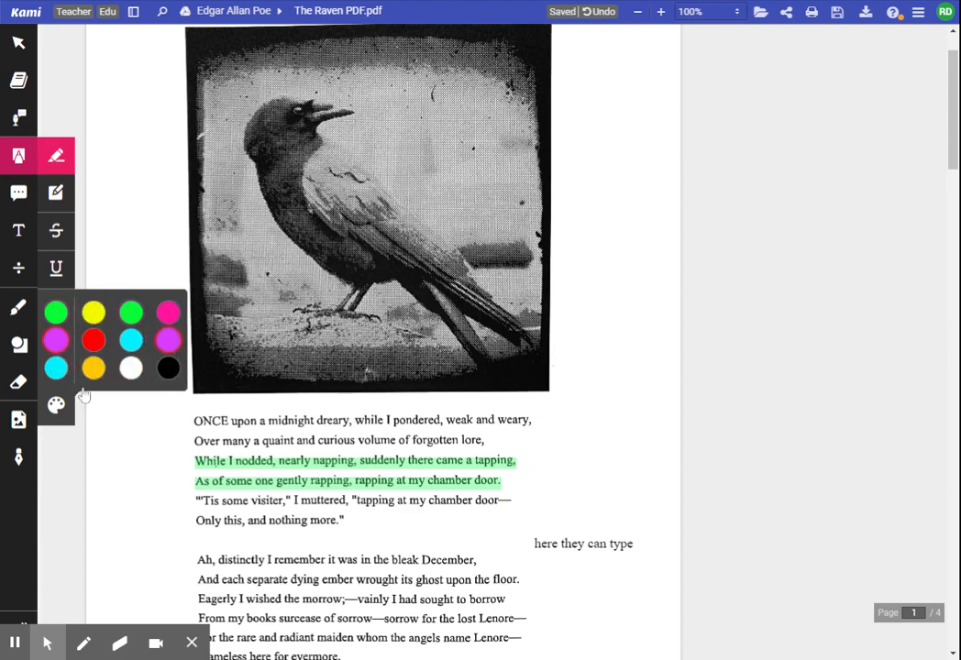
Step: Highlight the second stanza's first two lines, starting "Ah, distinctly I remember", in purple
{"action": "left_click", "coordinate": [56, 341]}
{"action": "left_click_drag", "start_coordinate": [197, 559], "coordinate": [517, 584]}
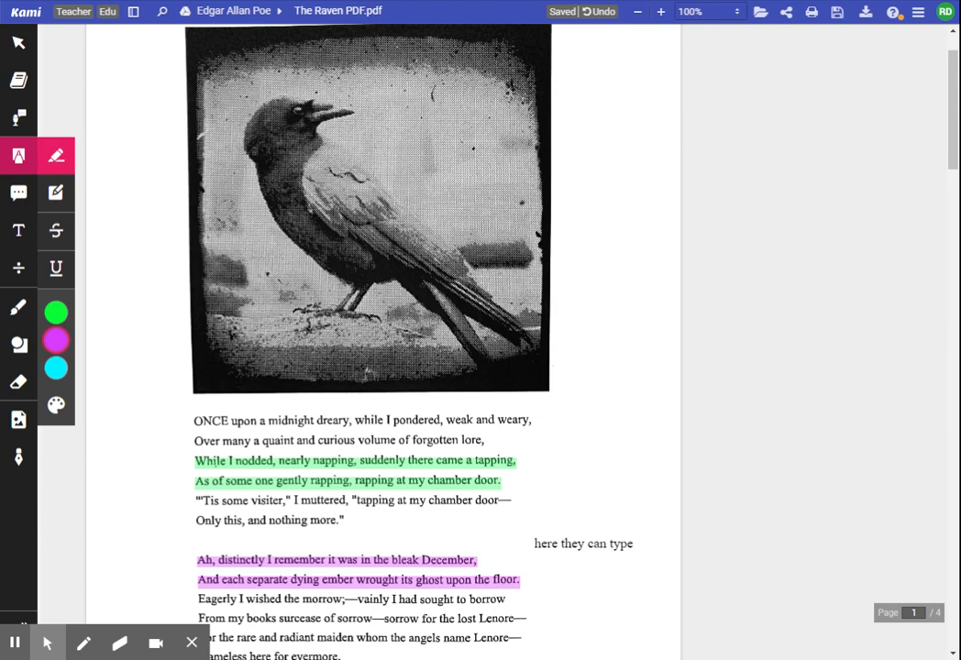
{"action": "mouse_move", "coordinate": [71, 303]}
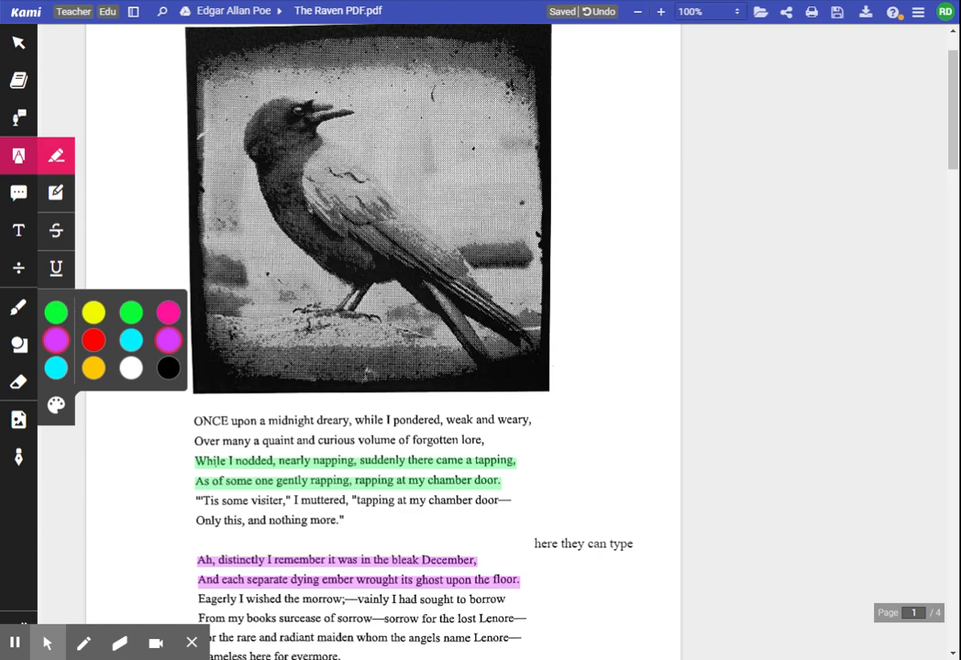
Step: Draw a cyan box highlight over the whole stanza beginning "Presently my soul grew stronger" on page 2
{"action": "left_click", "coordinate": [56, 192]}
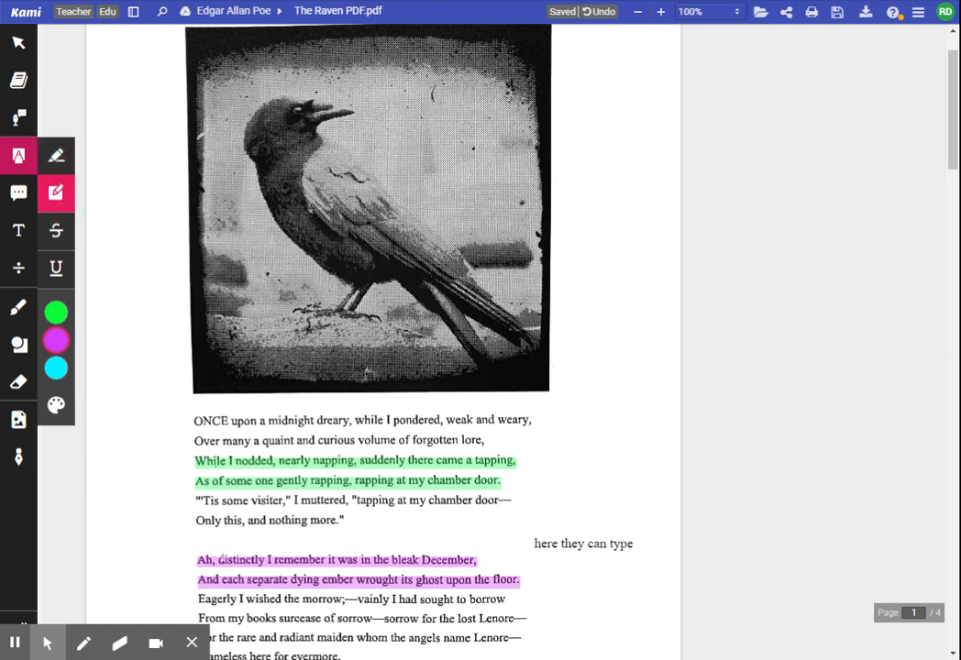
{"action": "scroll", "coordinate": [165, 519], "scroll_direction": "down", "scroll_amount": 3}
{"action": "left_click", "coordinate": [60, 369]}
{"action": "scroll", "coordinate": [158, 506], "scroll_direction": "down", "scroll_amount": 1}
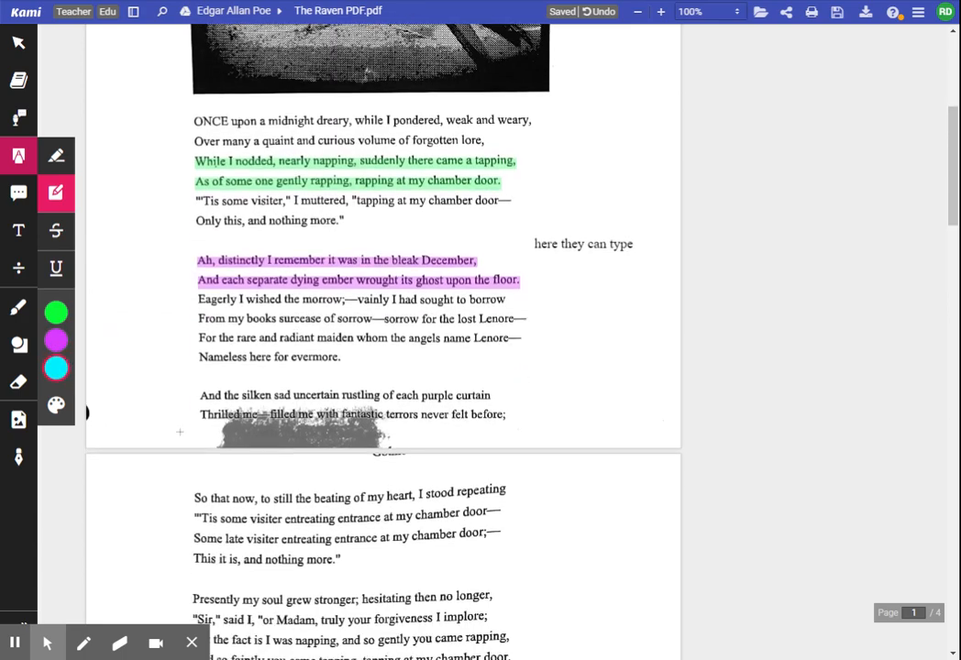
{"action": "scroll", "coordinate": [182, 459], "scroll_direction": "down", "scroll_amount": 2}
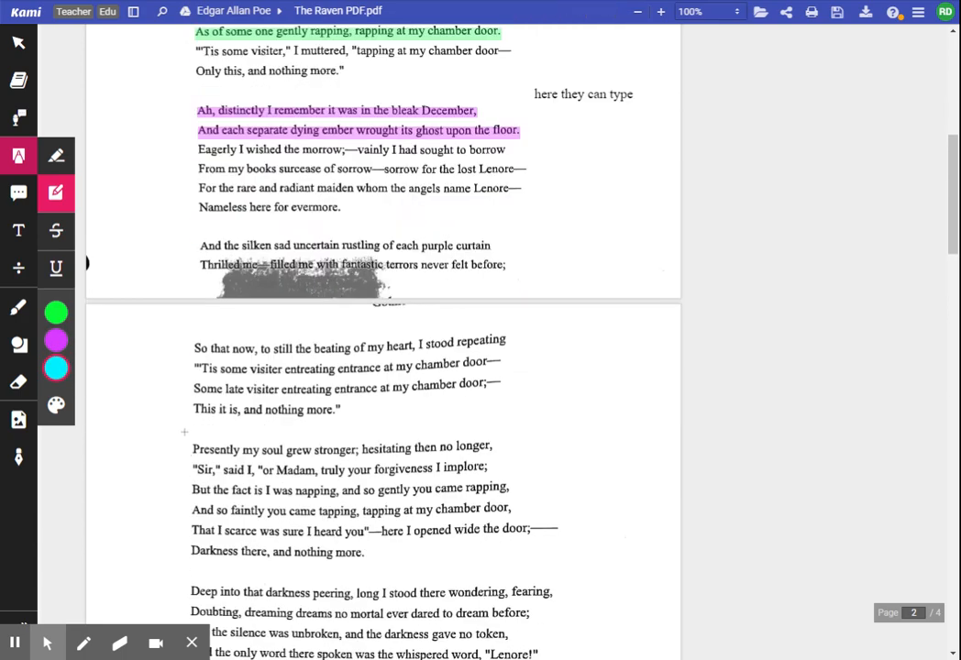
{"action": "left_click_drag", "start_coordinate": [182, 440], "coordinate": [581, 575]}
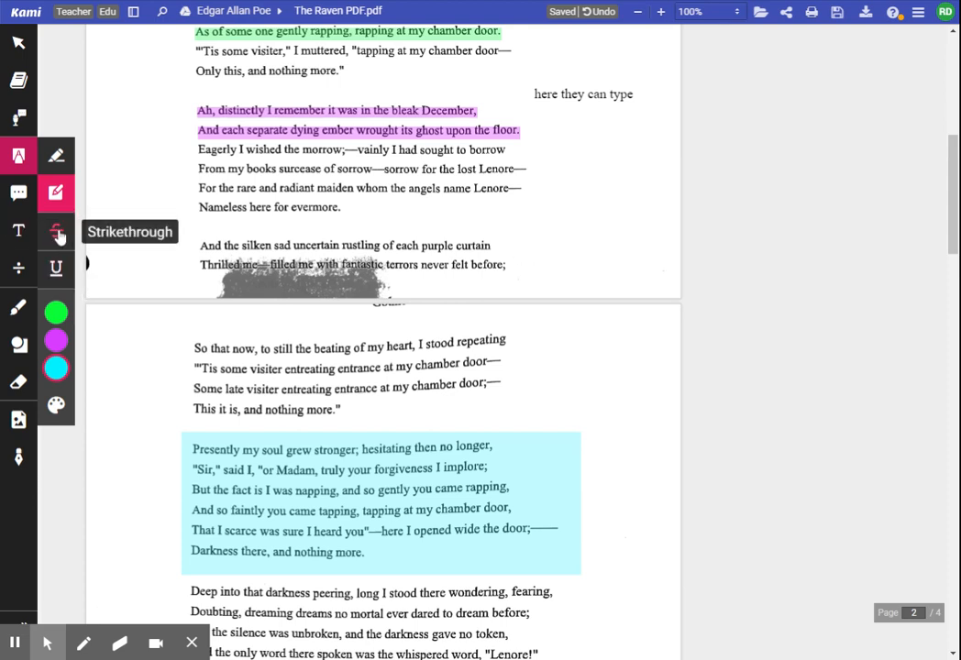
Step: Strike through "And the silken sad uncertain rustling of each purple curtain" in cyan and underline "Nameless here for evermore." in yellow
{"action": "left_click", "coordinate": [58, 236]}
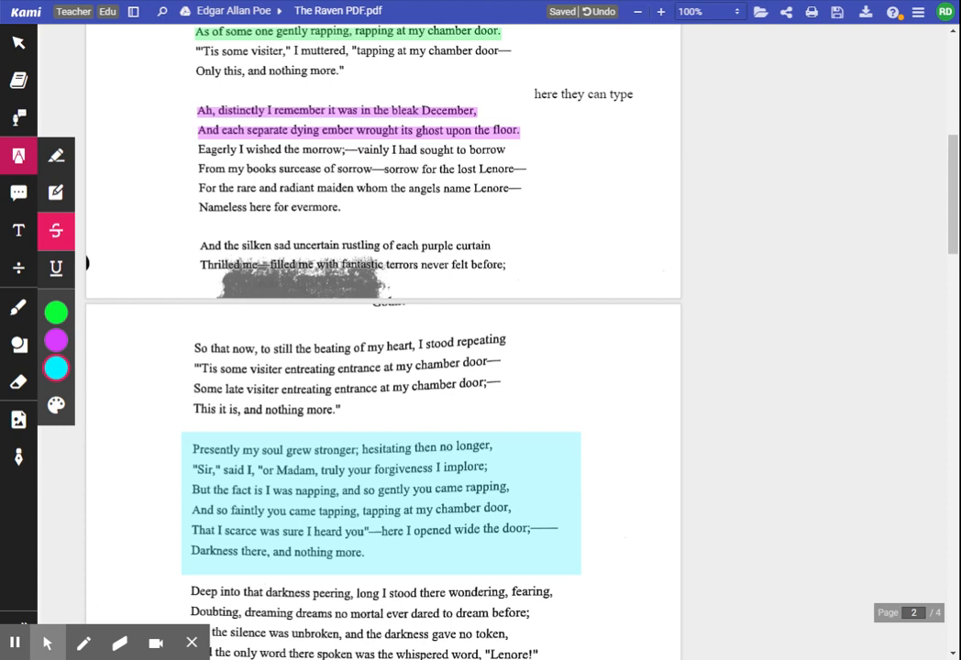
{"action": "left_click_drag", "start_coordinate": [199, 246], "coordinate": [549, 260]}
{"action": "left_click", "coordinate": [54, 278]}
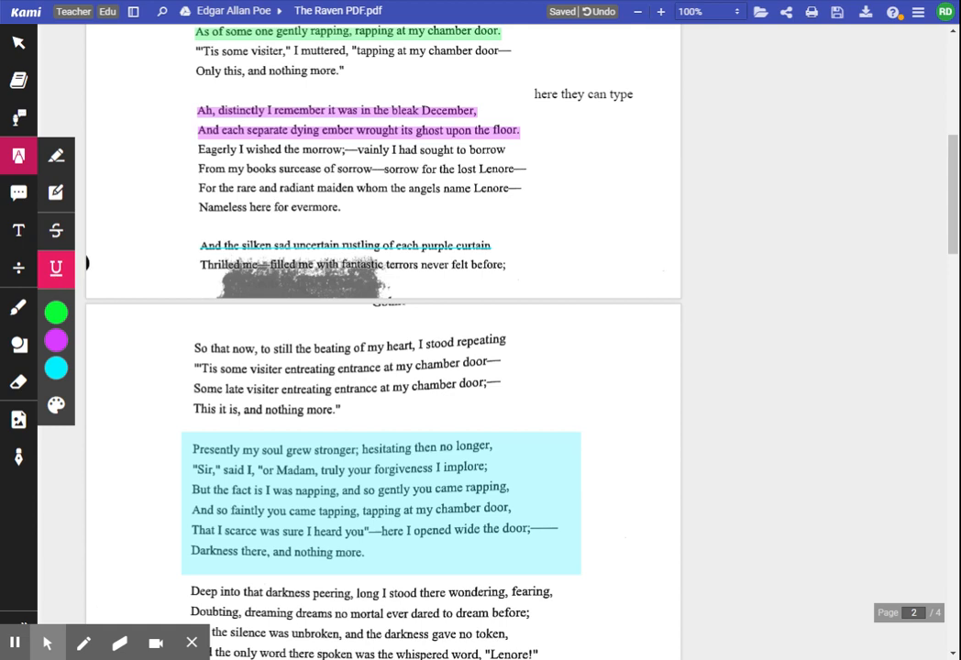
{"action": "left_click_drag", "start_coordinate": [342, 206], "coordinate": [170, 209]}
Step: Review the page 1 markups and examine the colour palette customization options for the Underline tool, leaving them unchanged
{"action": "scroll", "coordinate": [384, 339], "scroll_direction": "down", "scroll_amount": 6}
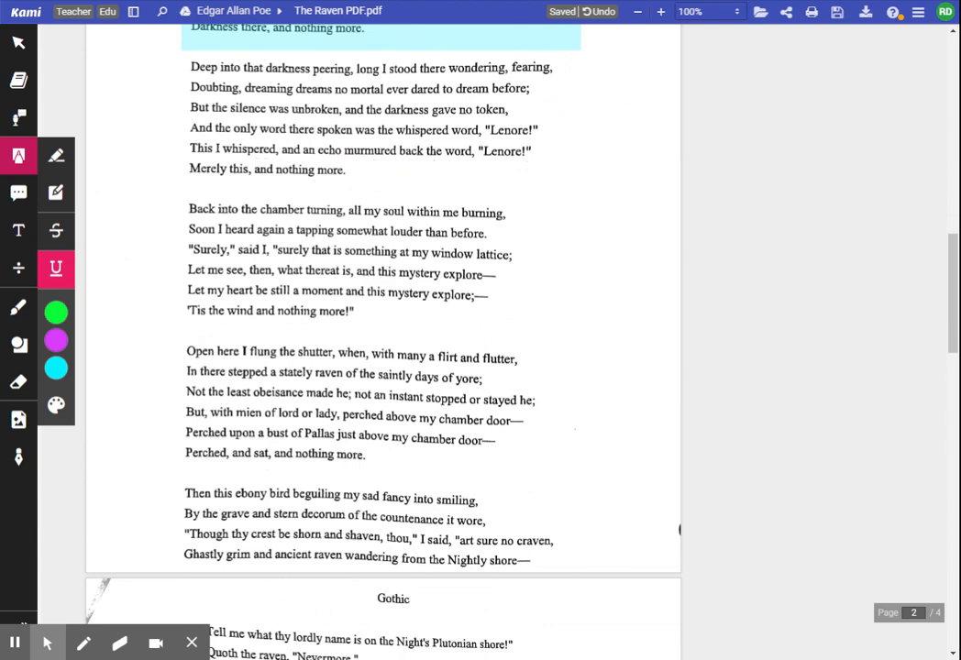
{"action": "scroll", "coordinate": [383, 340], "scroll_direction": "up", "scroll_amount": 10}
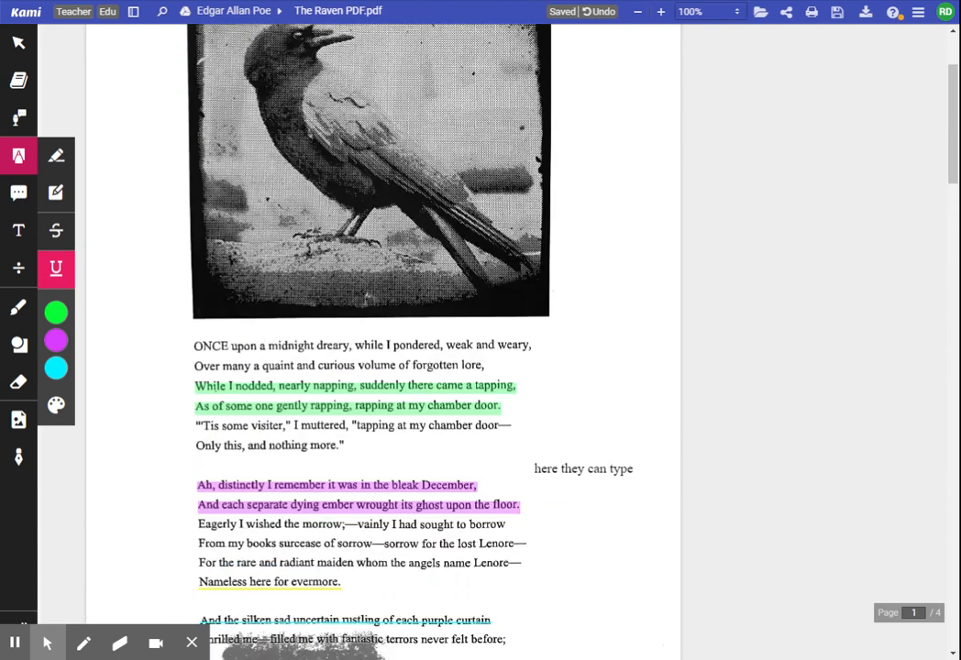
{"action": "scroll", "coordinate": [264, 397], "scroll_direction": "down", "scroll_amount": 1}
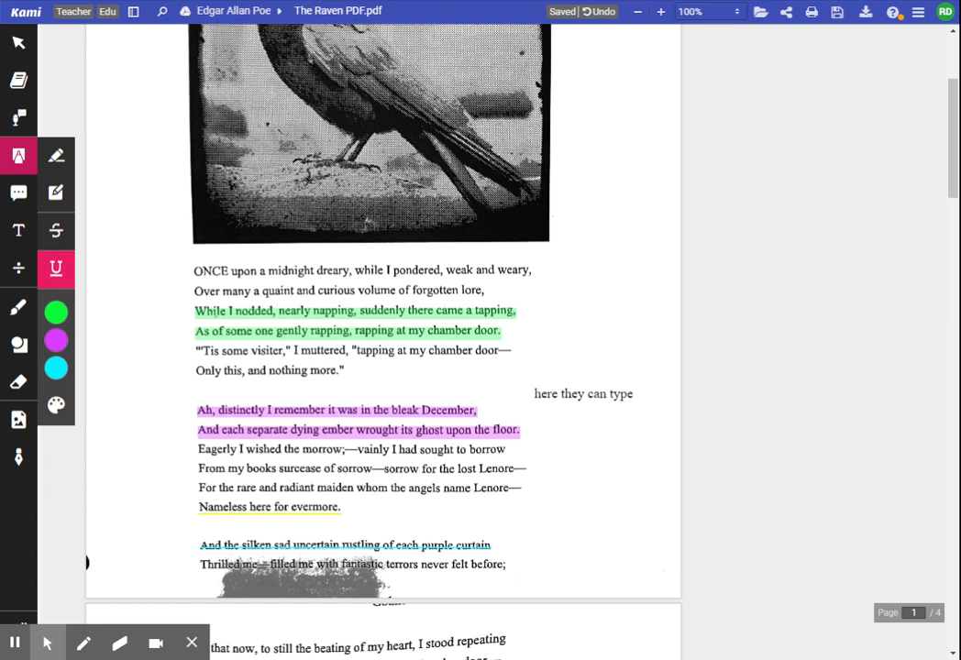
{"action": "left_click", "coordinate": [56, 405]}
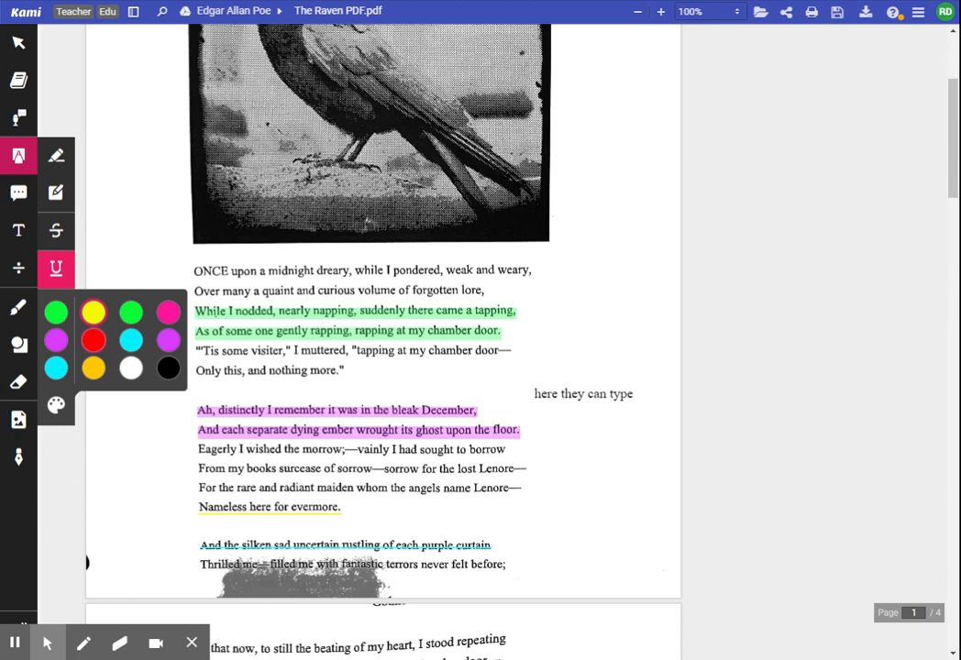
{"action": "left_click", "coordinate": [62, 415]}
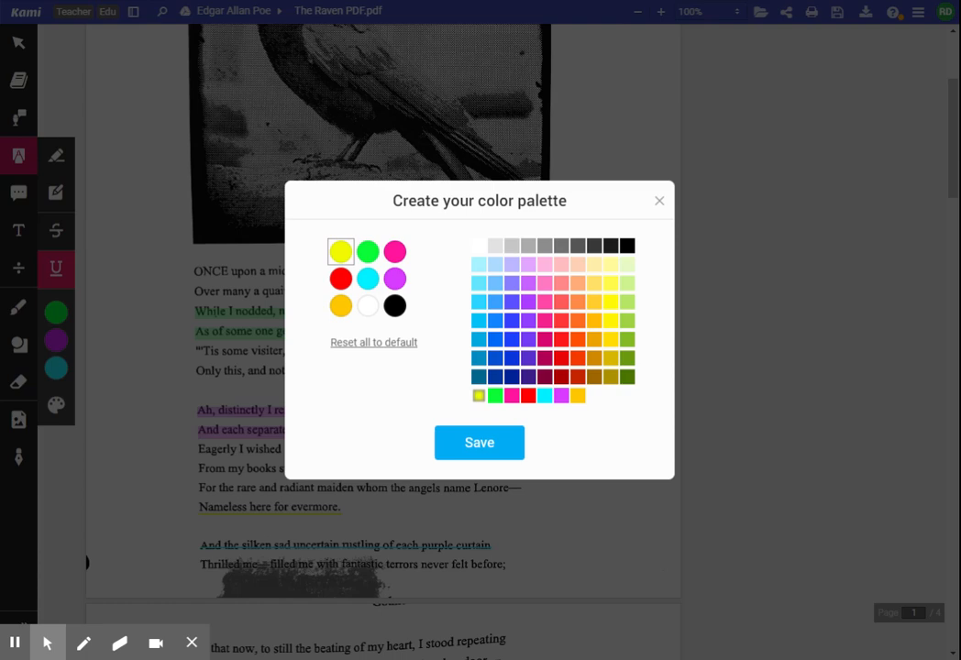
{"action": "left_click", "coordinate": [661, 202]}
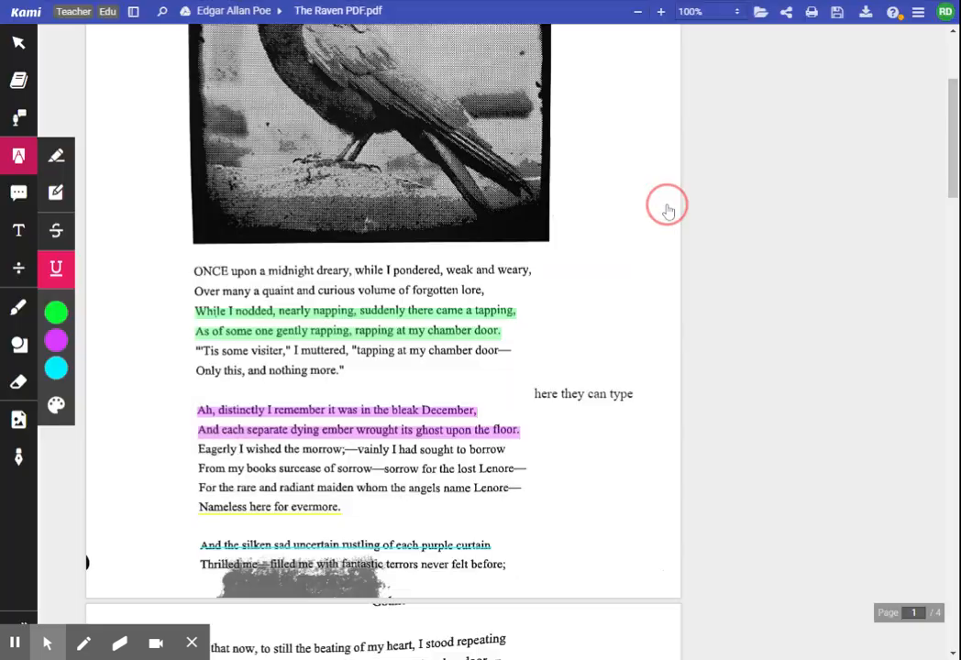
Step: Add a yellow text comment reading "Google docs." in the margin beside the poem's first line
{"action": "left_click", "coordinate": [26, 196]}
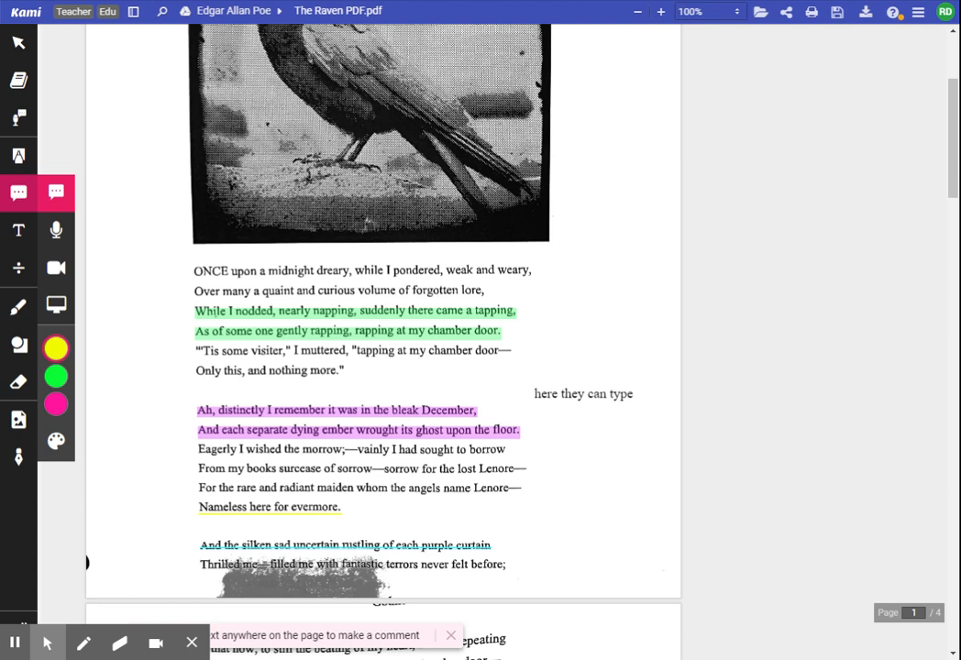
{"action": "left_click", "coordinate": [56, 191]}
{"action": "left_click", "coordinate": [592, 283]}
{"action": "scroll", "coordinate": [592, 283], "scroll_direction": "down", "scroll_amount": 1}
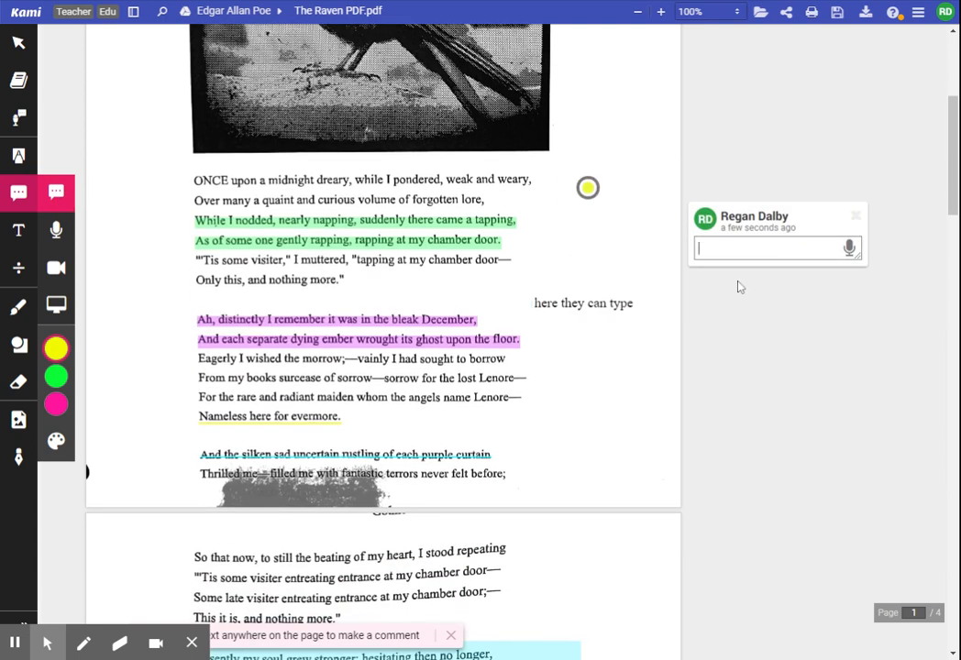
{"action": "type", "text": "Google"}
{"action": "key", "text": "BackSpace"}
{"action": "key", "text": "BackSpace"}
{"action": "type", "text": "le docs."}
{"action": "left_click", "coordinate": [738, 286]}
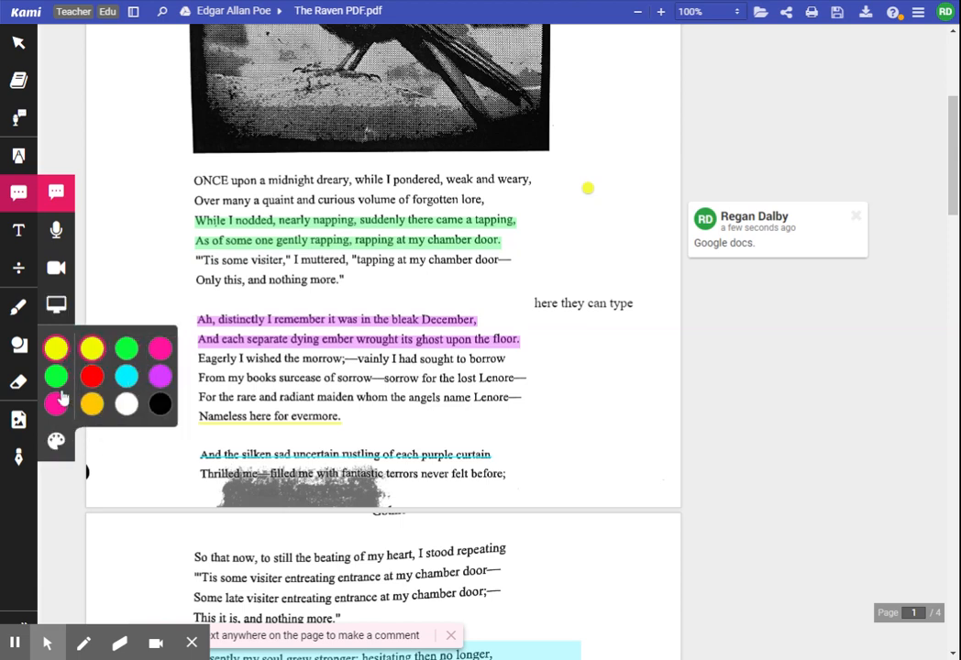
Step: Add an 18px black text box reading "type here!" in the margin beside the green highlighted lines
{"action": "left_click", "coordinate": [29, 233]}
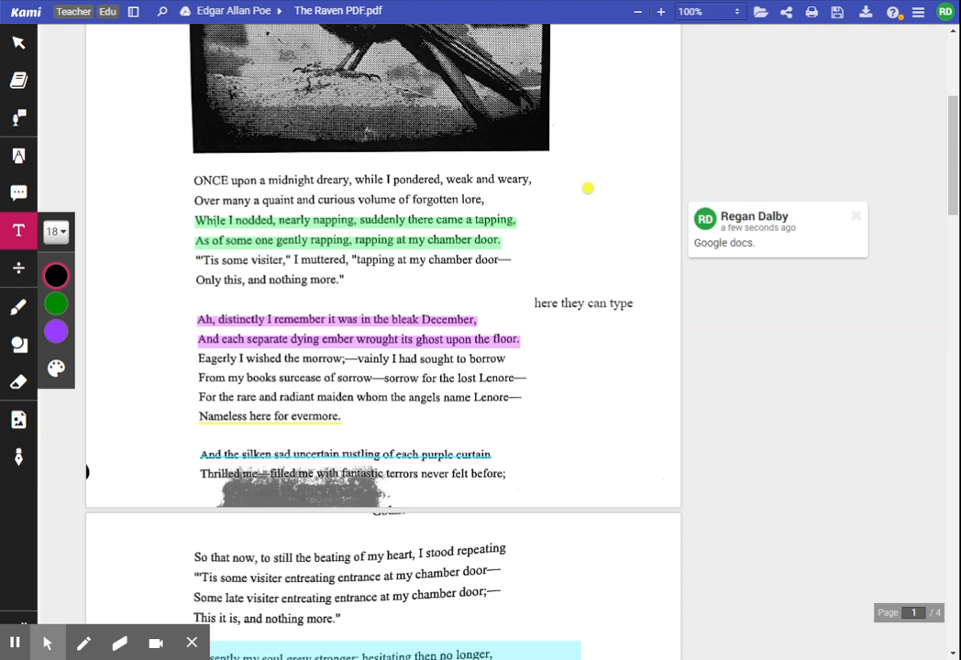
{"action": "left_click", "coordinate": [56, 231]}
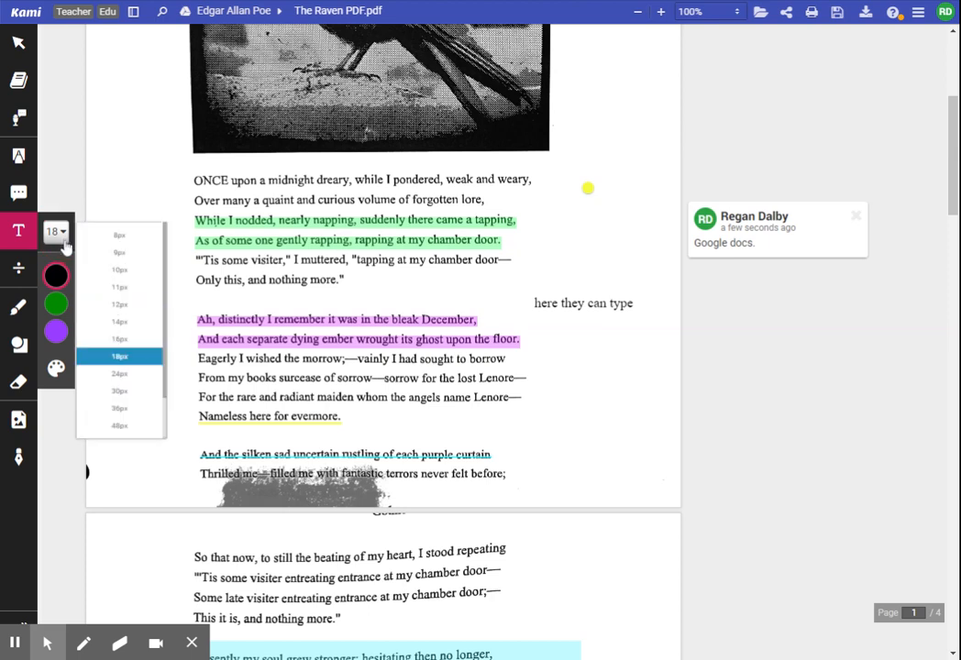
{"action": "mouse_move", "coordinate": [61, 338]}
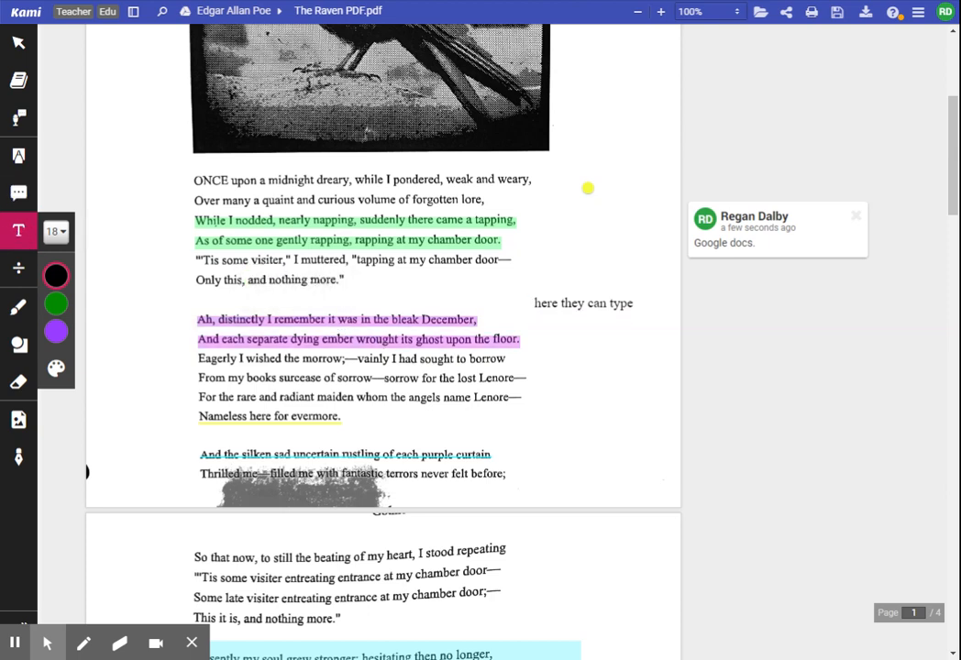
{"action": "left_click", "coordinate": [537, 240]}
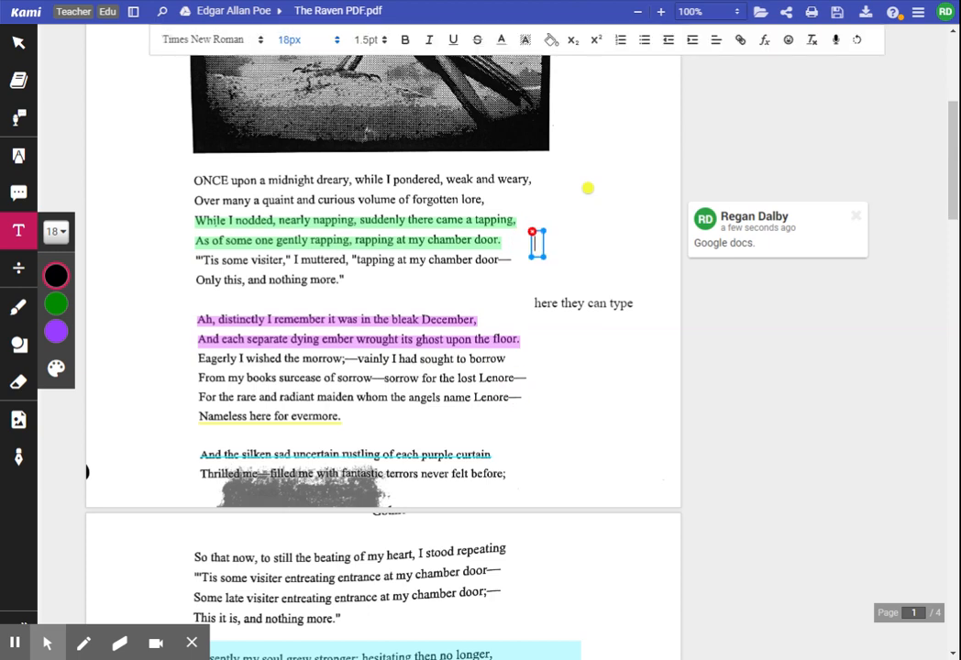
{"action": "type", "text": "type here!"}
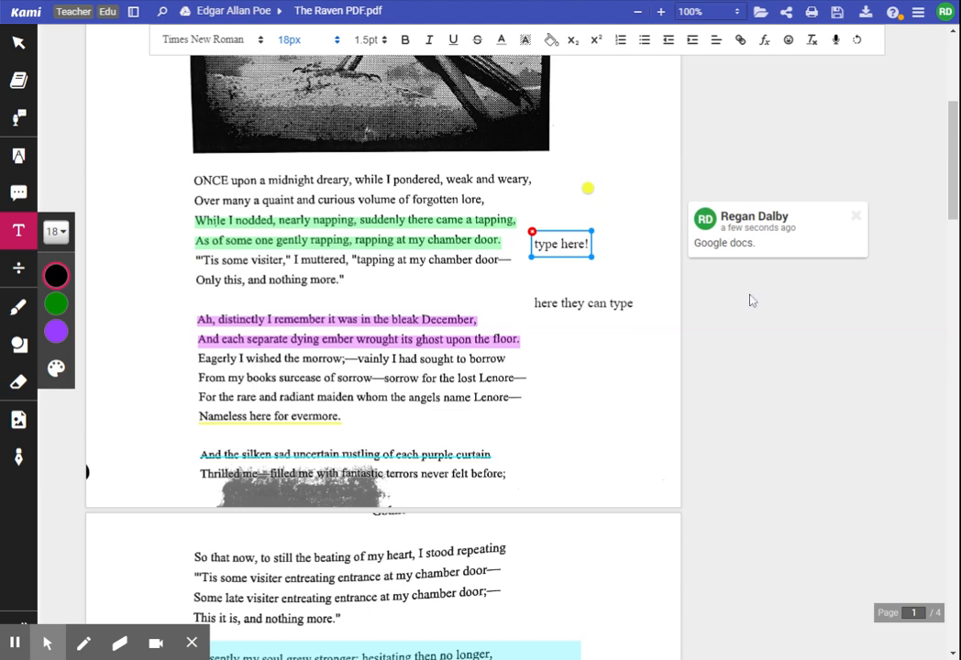
Step: Enlarge the "type here!" text box and move it slightly up and to the right, below the yellow comment marker
{"action": "left_click_drag", "start_coordinate": [592, 257], "coordinate": [615, 269]}
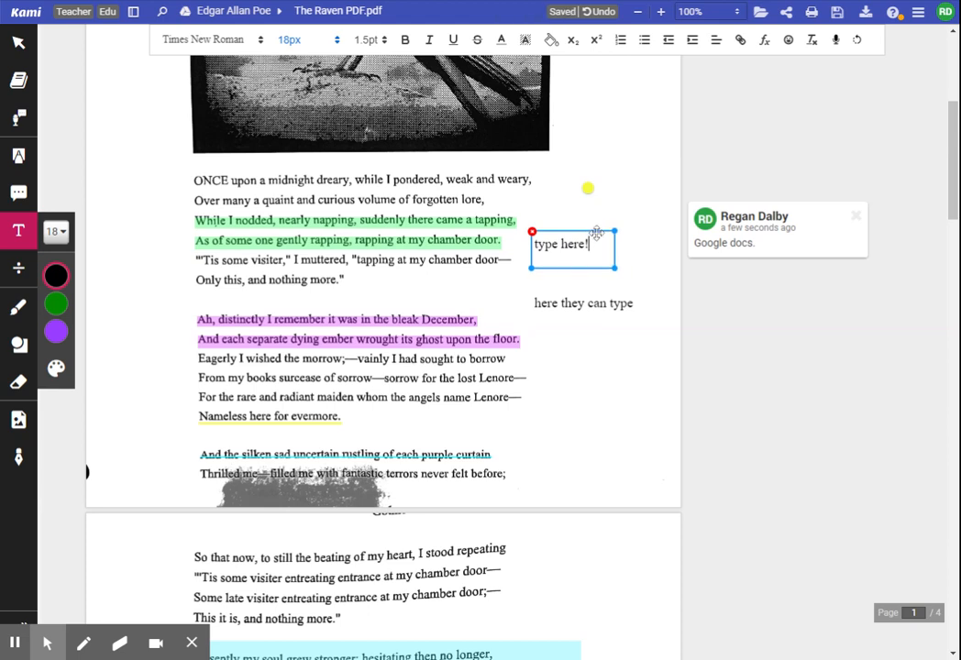
{"action": "left_click_drag", "start_coordinate": [585, 236], "coordinate": [624, 208]}
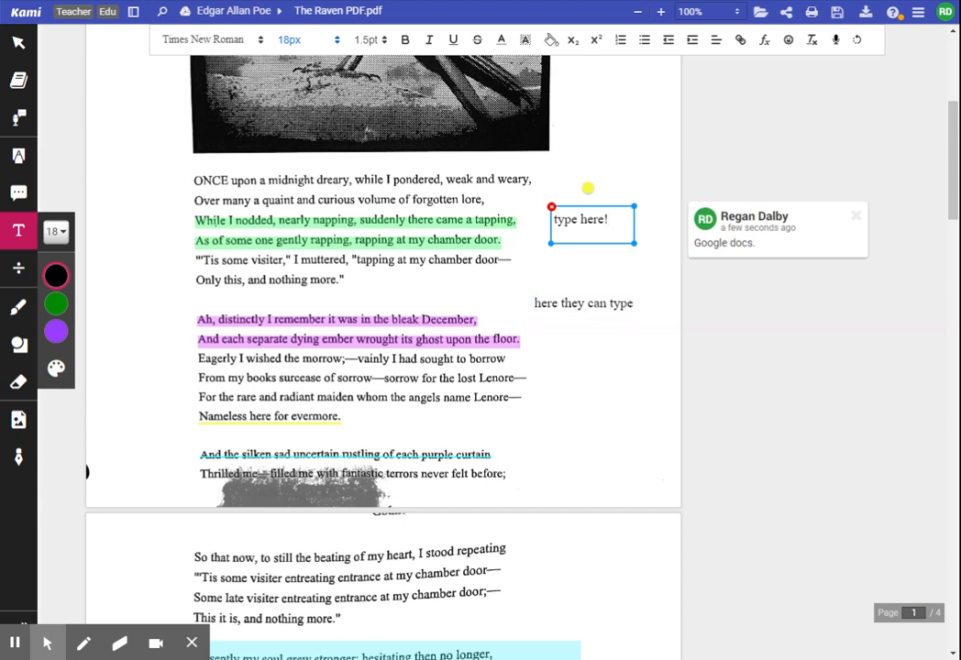
Step: Browse the symbols offered by the Equation tool, down to the musical notation, without inserting any
{"action": "left_click", "coordinate": [15, 272]}
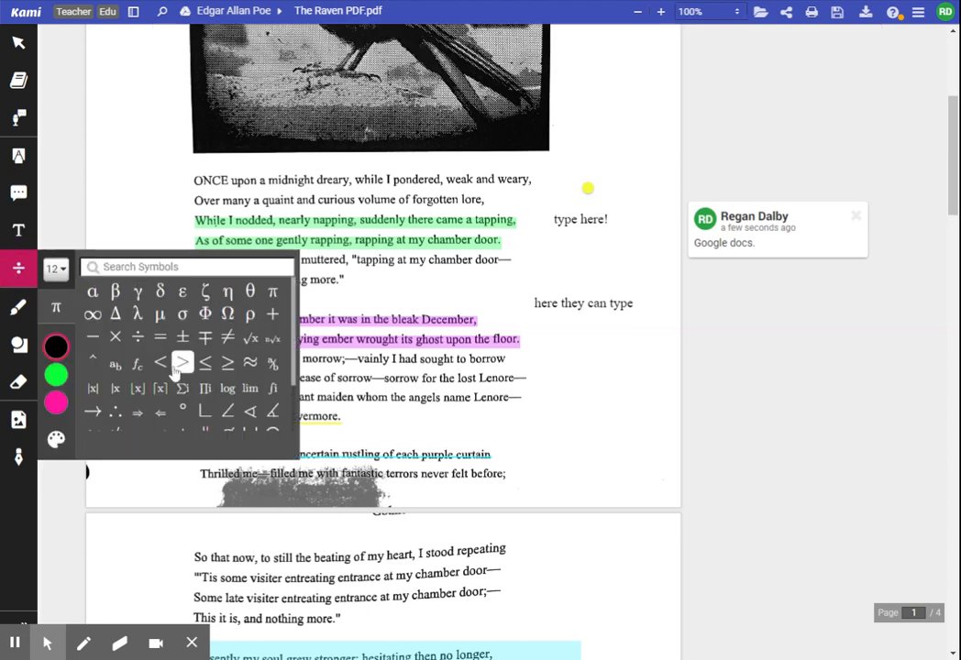
{"action": "scroll", "coordinate": [160, 425], "scroll_direction": "down", "scroll_amount": 1}
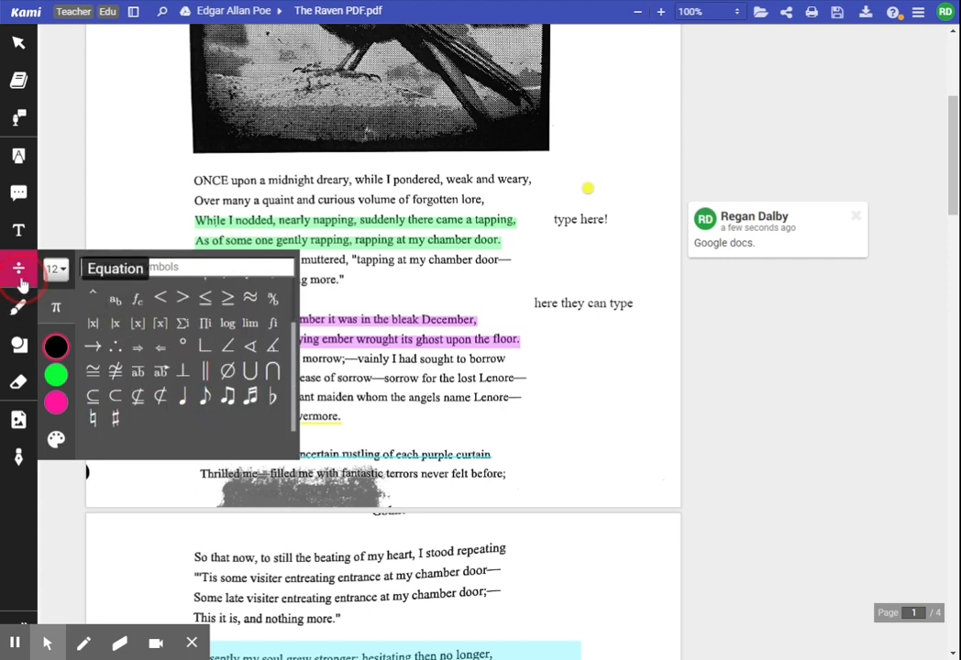
{"action": "left_click", "coordinate": [20, 277]}
Step: Draw a cyan freehand heart with line size 1 in the margin beside the end of the second stanza
{"action": "left_click", "coordinate": [22, 314]}
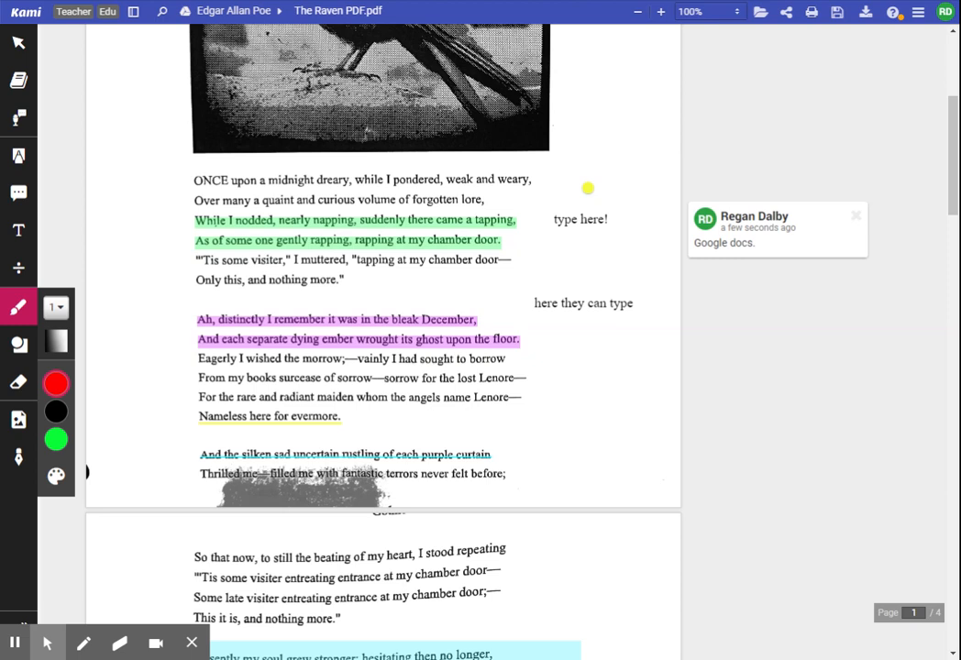
{"action": "mouse_move", "coordinate": [71, 435]}
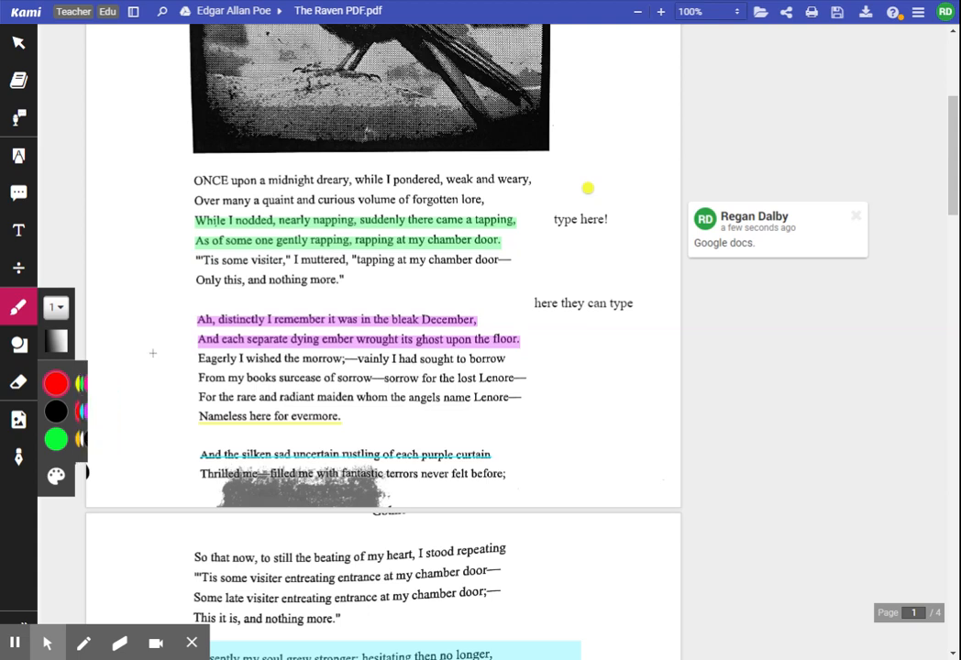
{"action": "left_click", "coordinate": [131, 411]}
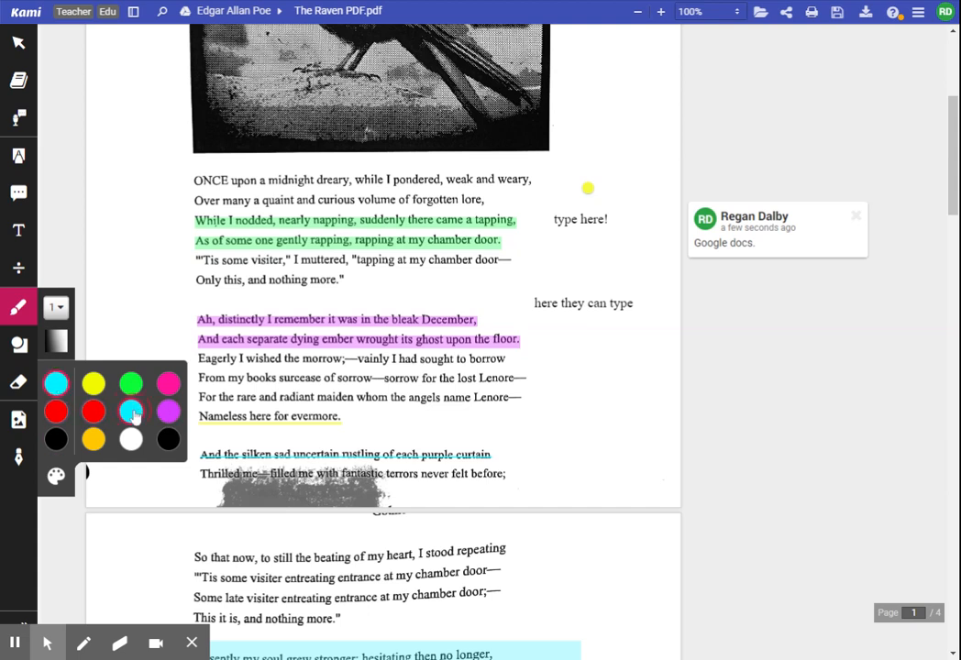
{"action": "mouse_move", "coordinate": [514, 397]}
{"action": "left_mouse_down"}
{"action": "mouse_move", "coordinate": [528, 410]}
{"action": "mouse_move", "coordinate": [566, 414]}
{"action": "mouse_move", "coordinate": [564, 360]}
{"action": "mouse_move", "coordinate": [557, 419]}
{"action": "left_mouse_up"}
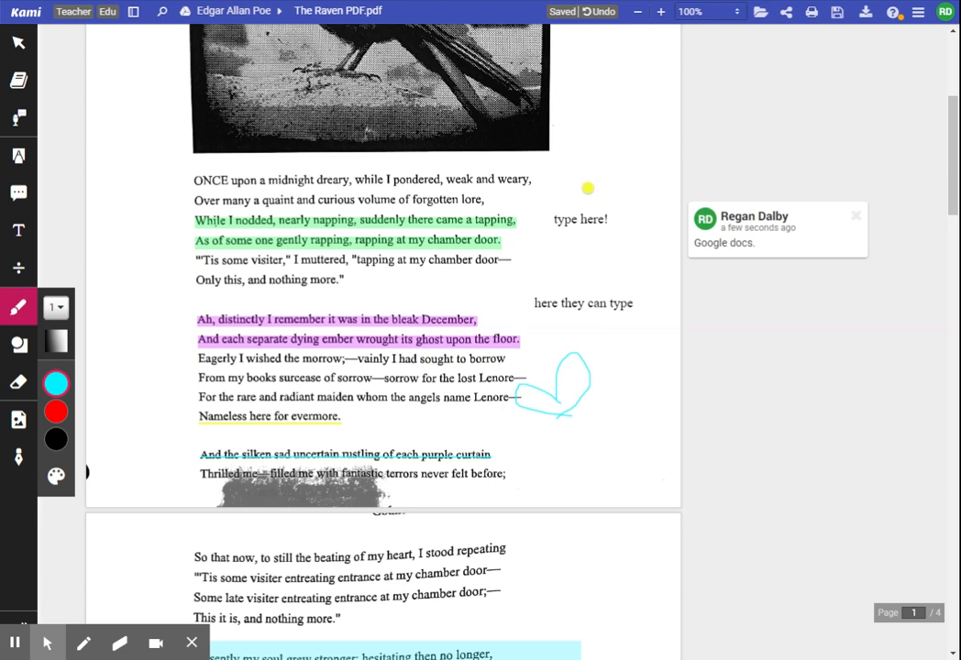
Step: Draw a black upright ellipse with line size 1 in the margin before the "'Tis some visiter" line
{"action": "left_click", "coordinate": [20, 346]}
{"action": "mouse_move", "coordinate": [46, 561]}
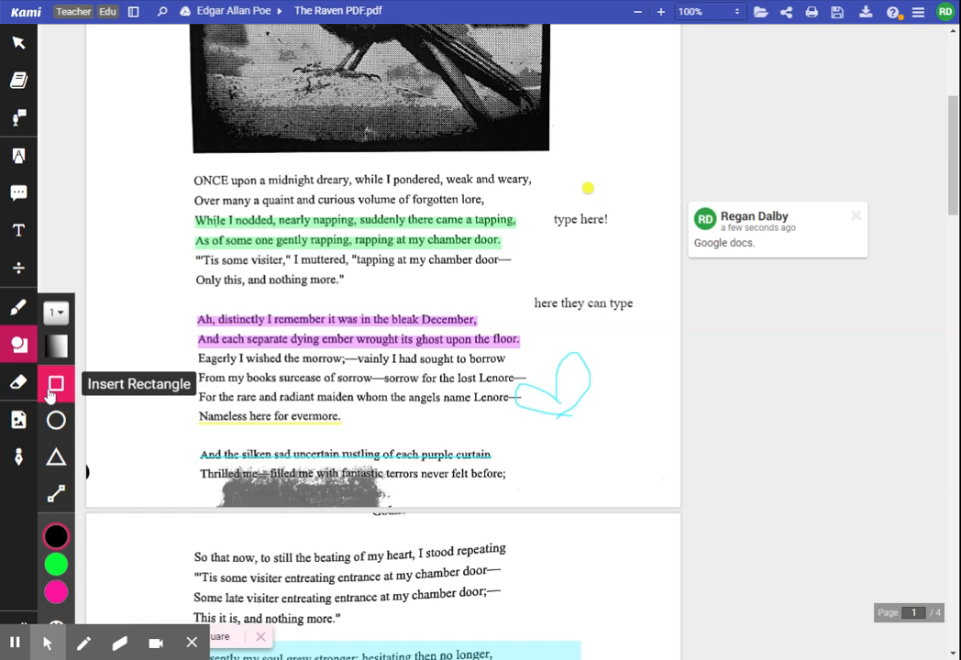
{"action": "left_click", "coordinate": [56, 420]}
{"action": "left_click_drag", "start_coordinate": [147, 250], "coordinate": [181, 298]}
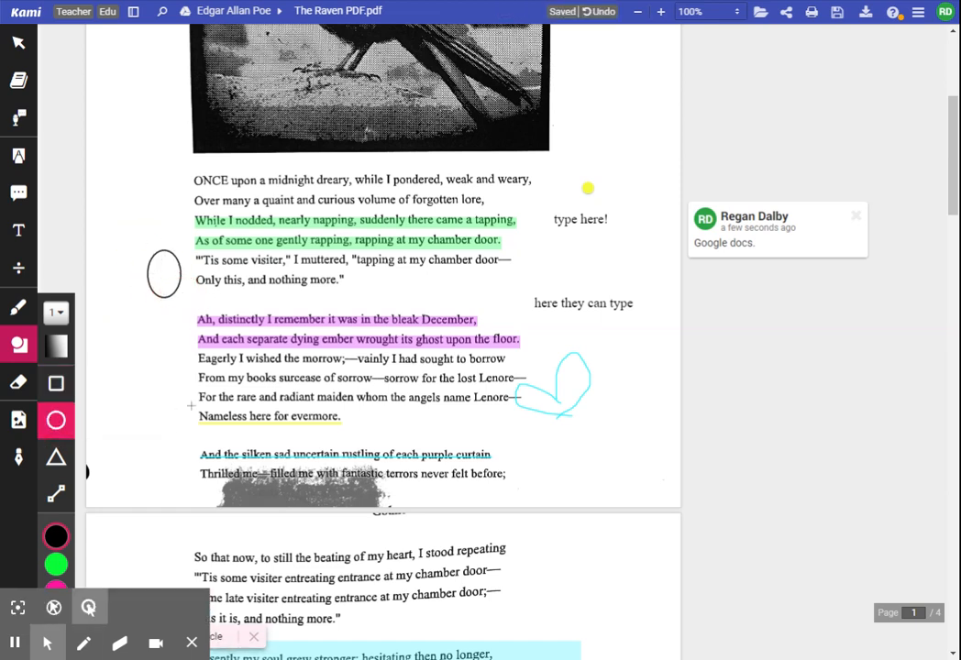
Step: Erase the ellipse, the heart, both margin text boxes, and the purple and green highlights using the eraser for all annotations
{"action": "left_click", "coordinate": [17, 390]}
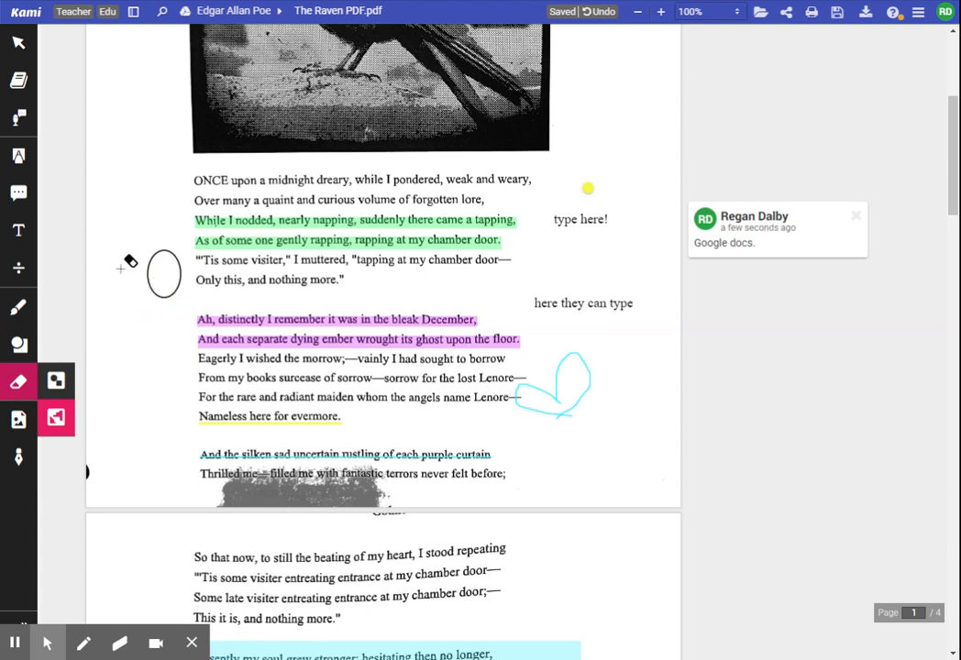
{"action": "left_click", "coordinate": [184, 291]}
{"action": "left_click", "coordinate": [537, 431]}
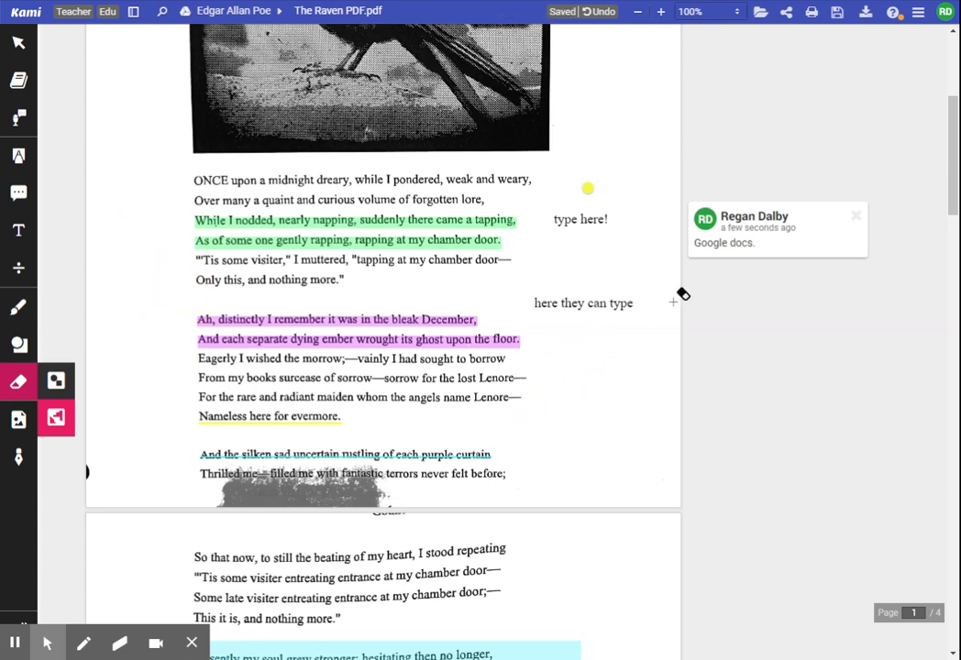
{"action": "left_click", "coordinate": [630, 302]}
{"action": "left_click", "coordinate": [495, 325]}
{"action": "left_click", "coordinate": [573, 220]}
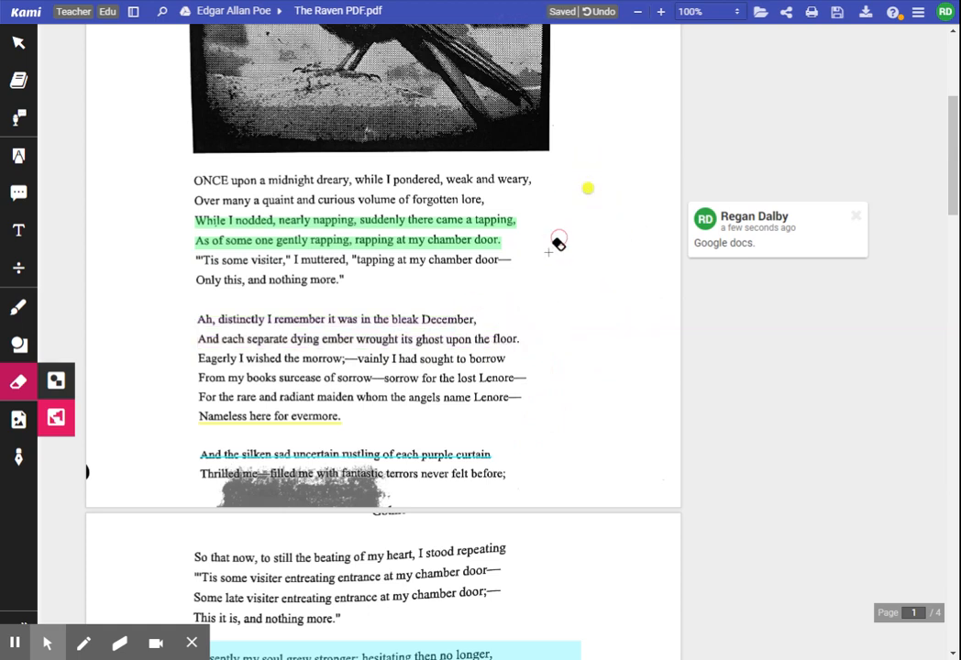
{"action": "left_click", "coordinate": [390, 234]}
{"action": "left_click", "coordinate": [539, 229]}
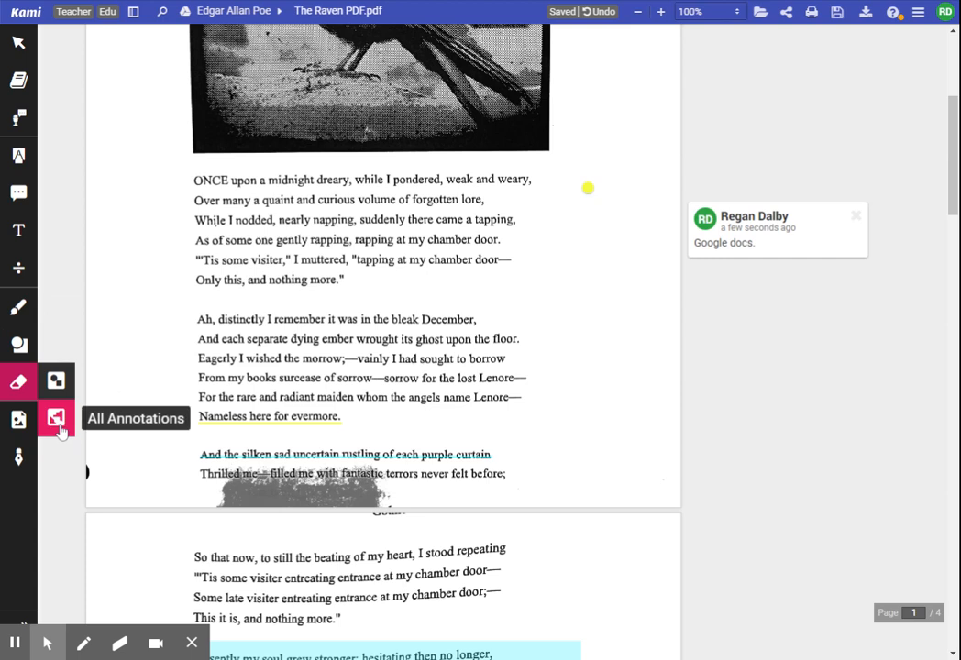
Step: Erase the cyan line on "And the silken sad" and the yellow underline on "Nameless here for evermore" using the all-annotations eraser
{"action": "left_click", "coordinate": [54, 382]}
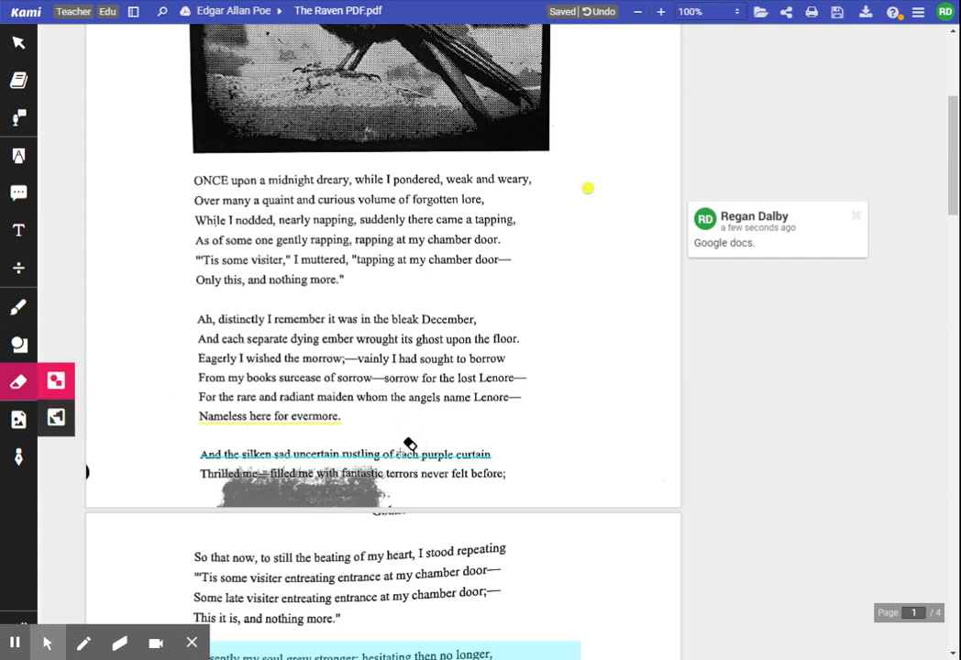
{"action": "left_click", "coordinate": [56, 418]}
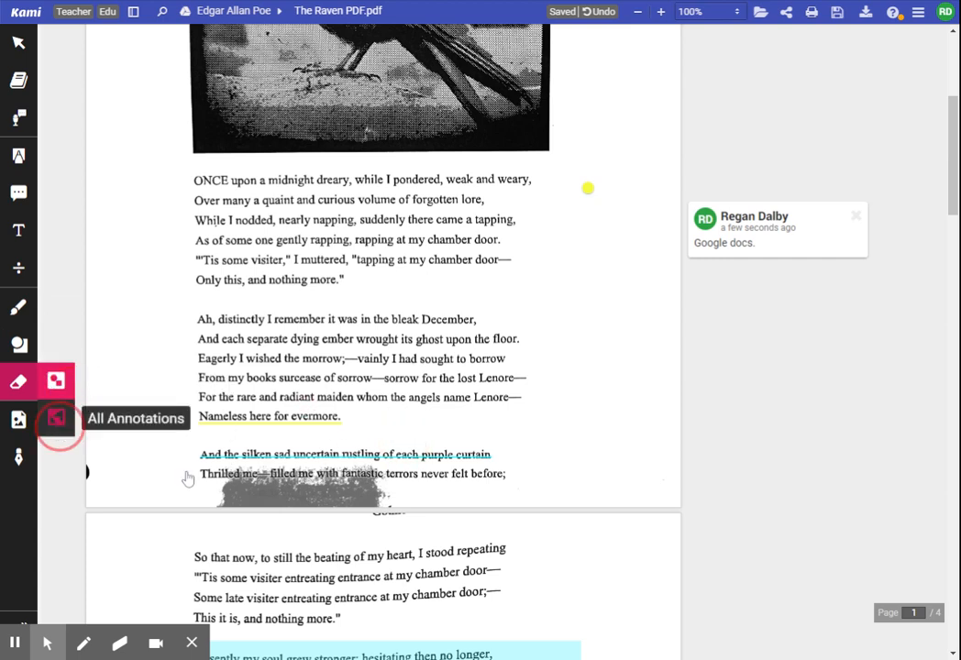
{"action": "left_click", "coordinate": [317, 452]}
{"action": "left_click", "coordinate": [317, 417]}
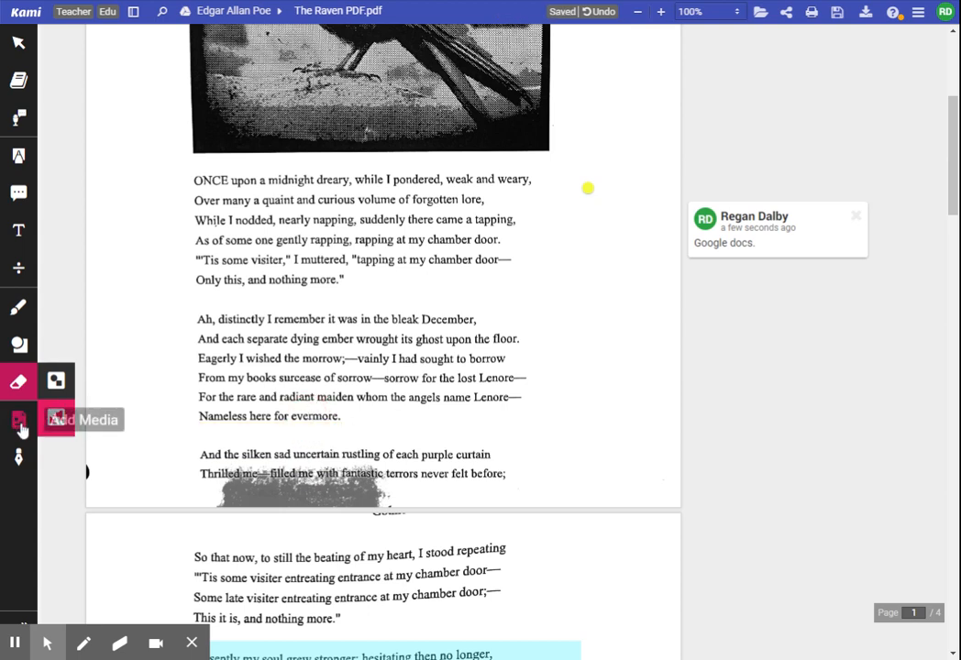
Step: Place a "Science Superstar!" sticker in the margin beside the second stanza
{"action": "left_click", "coordinate": [19, 425]}
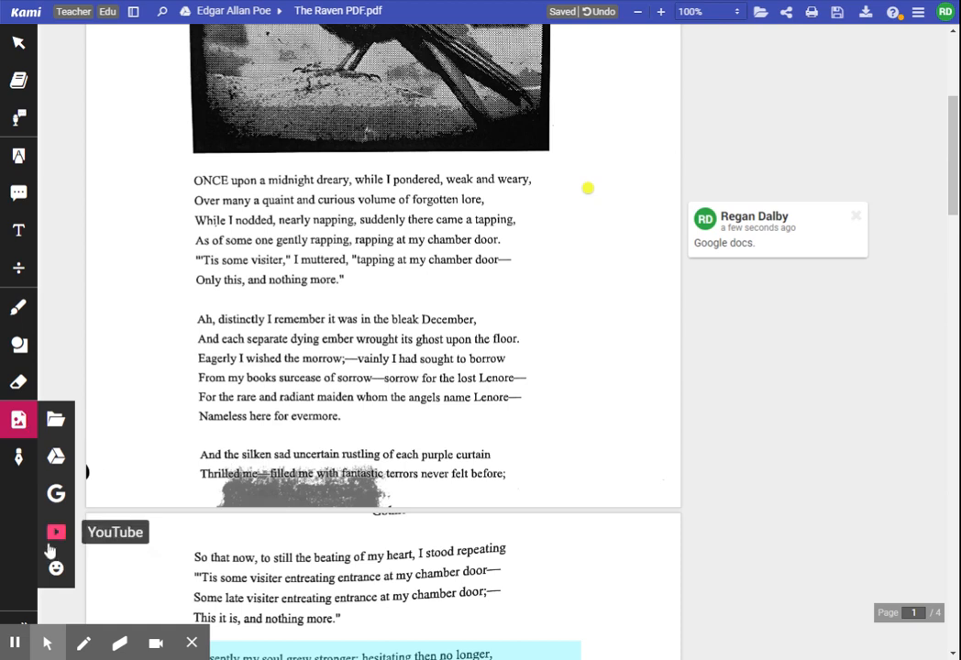
{"action": "left_click", "coordinate": [64, 579]}
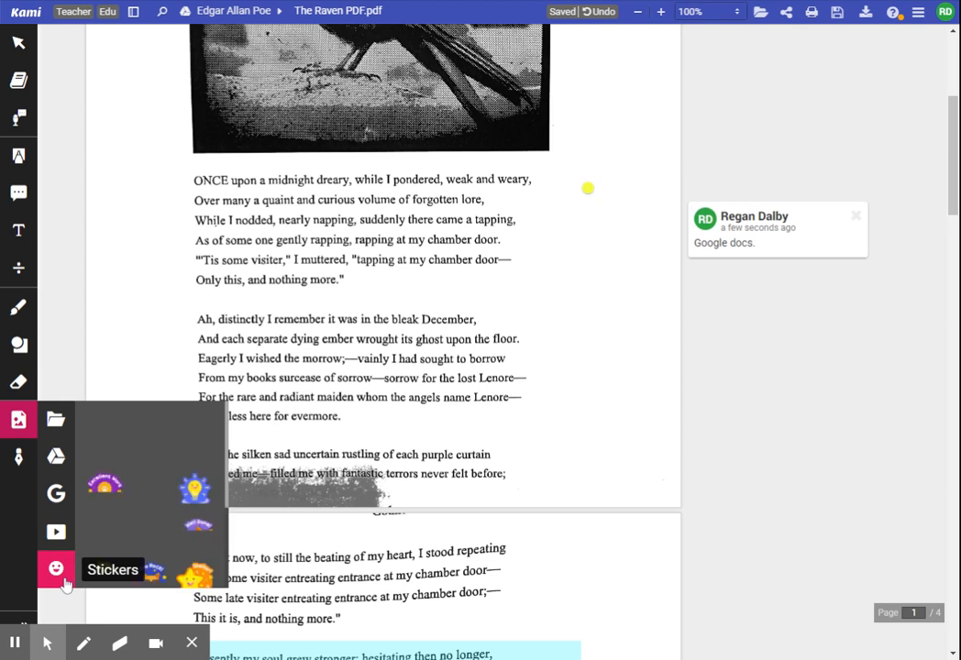
{"action": "scroll", "coordinate": [157, 548], "scroll_direction": "down", "scroll_amount": 3}
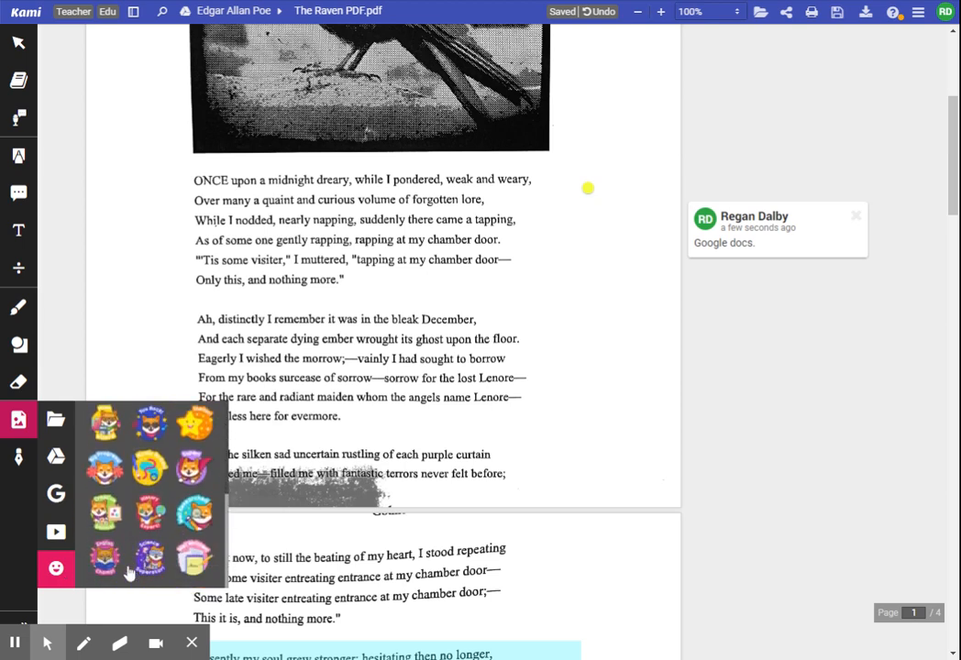
{"action": "left_click", "coordinate": [150, 557]}
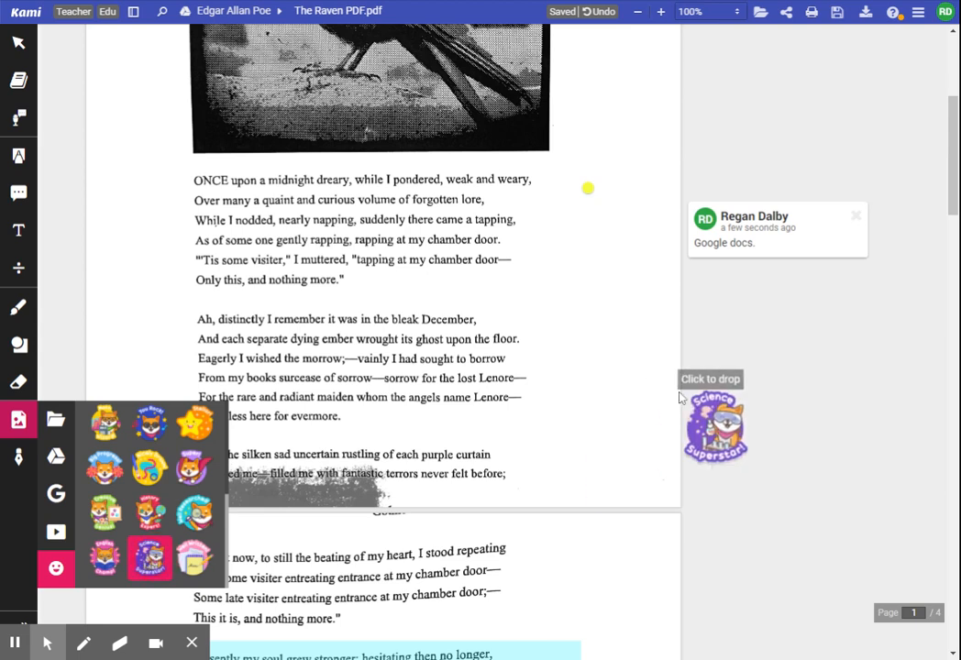
{"action": "left_click", "coordinate": [543, 309]}
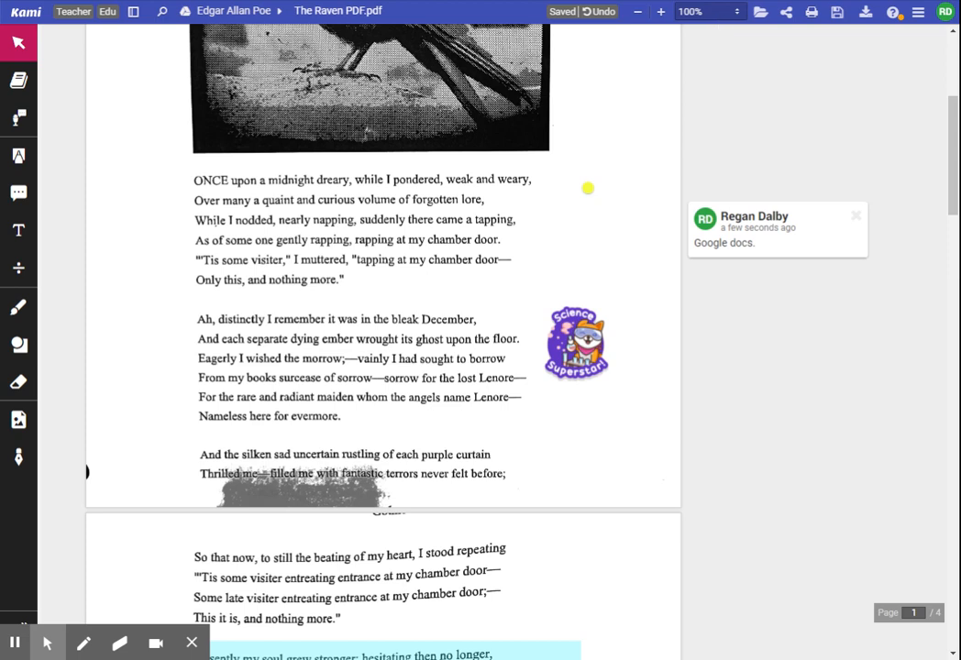
Step: View the annotated document at 50% zoom and at 150% zoom around the first stanza
{"action": "scroll", "coordinate": [588, 188], "scroll_direction": "down", "scroll_amount": 5}
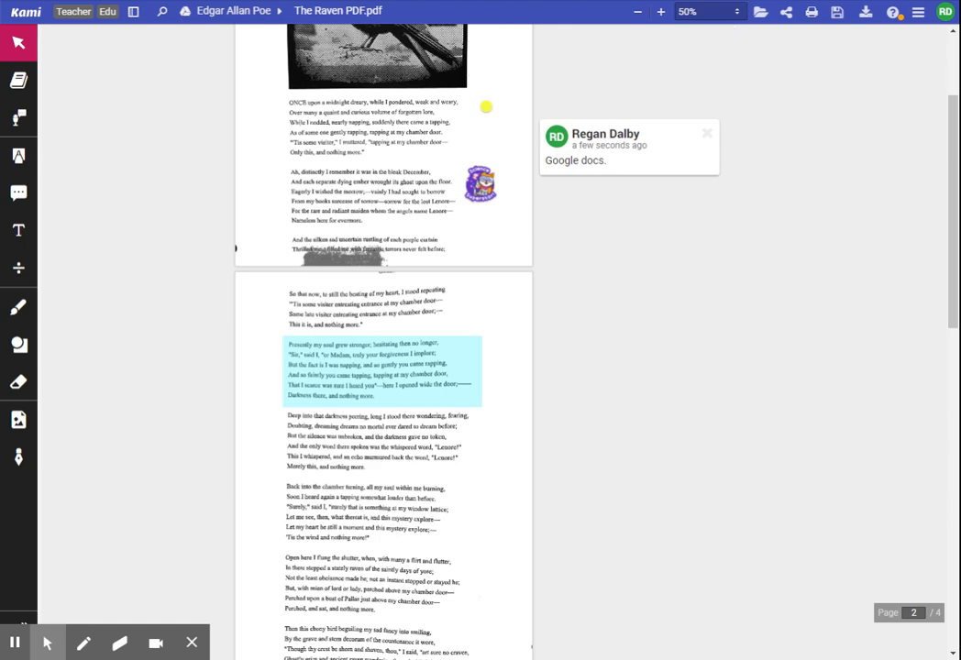
{"action": "scroll", "coordinate": [486, 106], "scroll_direction": "up", "scroll_amount": 4}
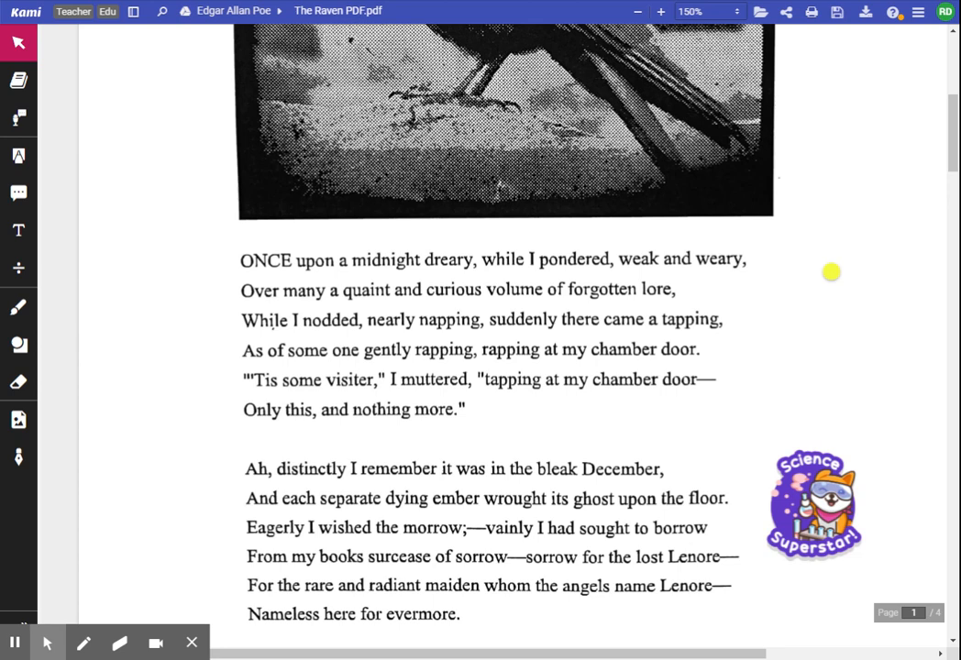
{"action": "left_click_drag", "start_coordinate": [830, 271], "coordinate": [830, 422]}
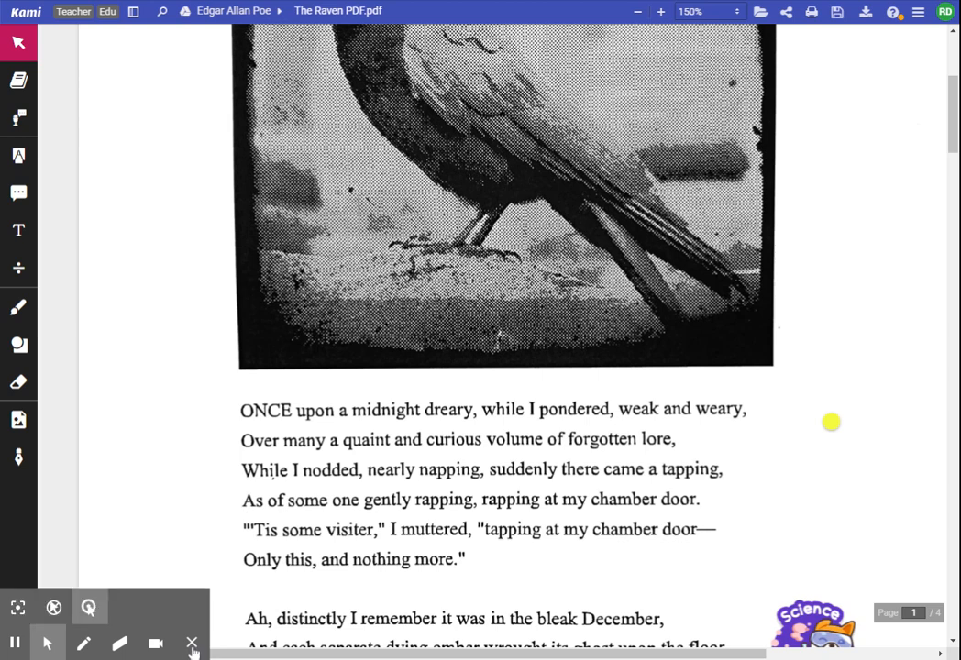
Step: Dismiss the screen-recording toolbar and locate the Download option for the annotated PDF
{"action": "left_click", "coordinate": [192, 644]}
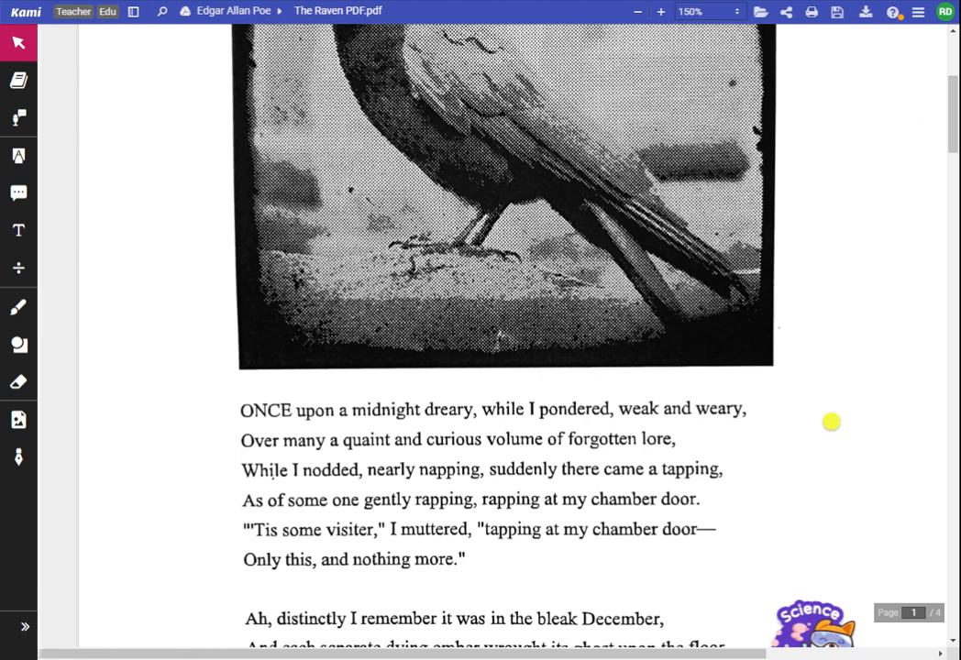
{"action": "left_click", "coordinate": [862, 18]}
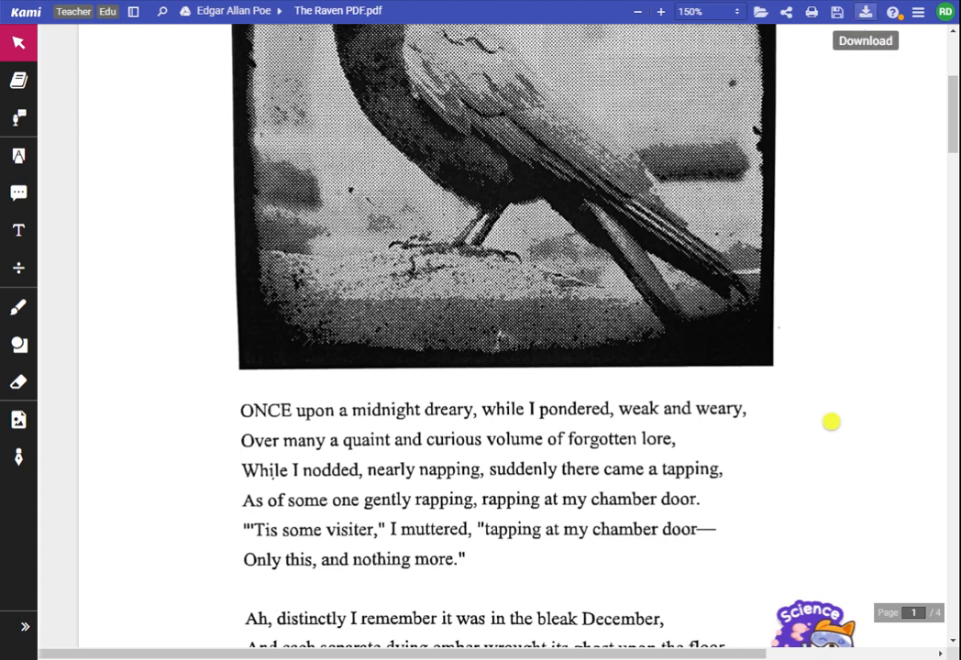